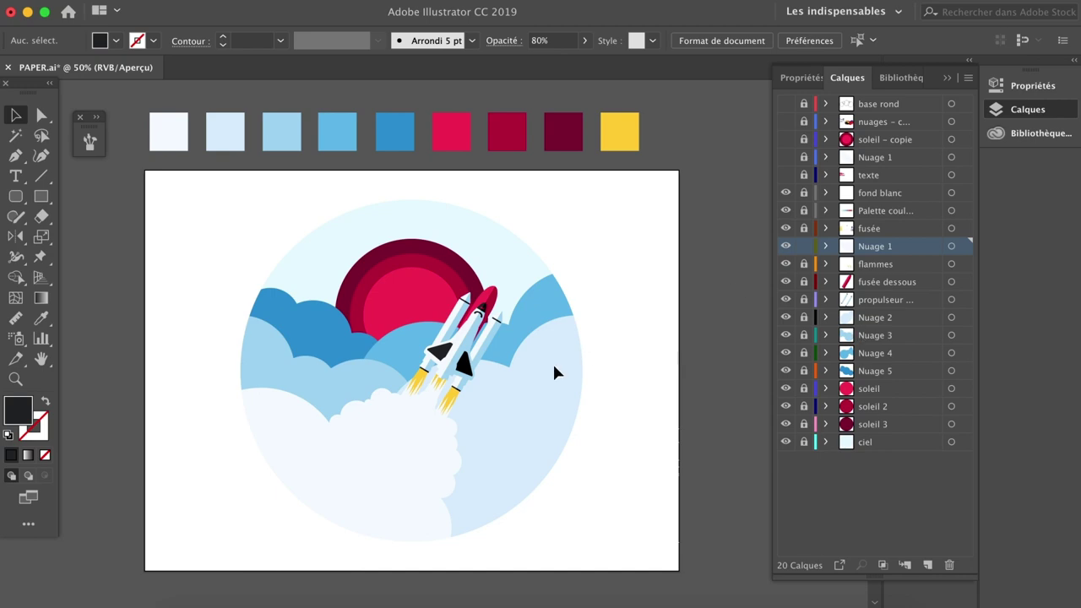
Paste a copy of the large white cloud in front and fill it black
click(437, 460)
key(super+c)
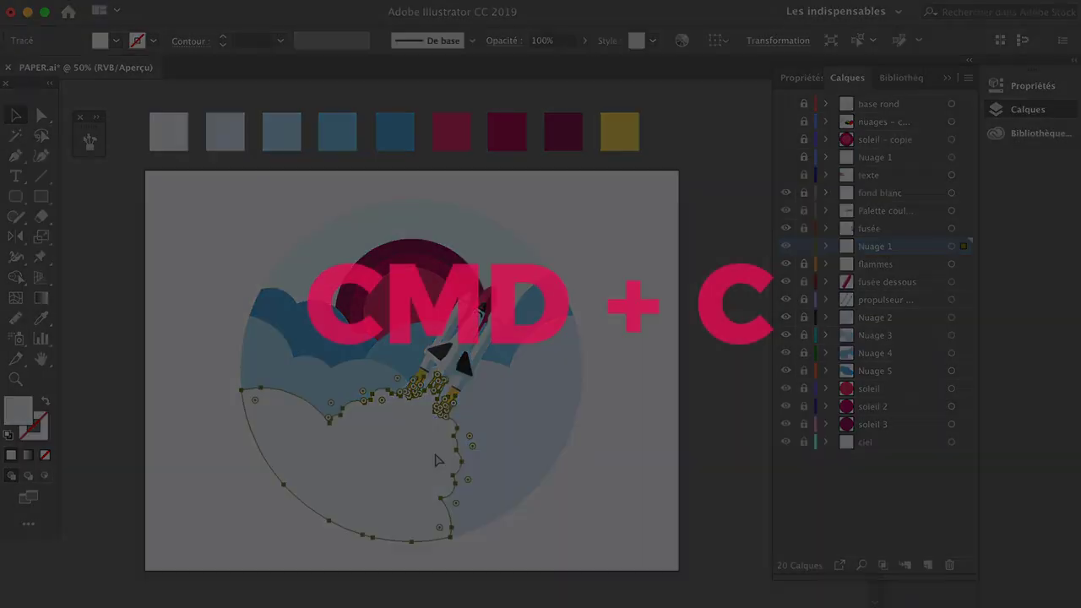
key(super+f)
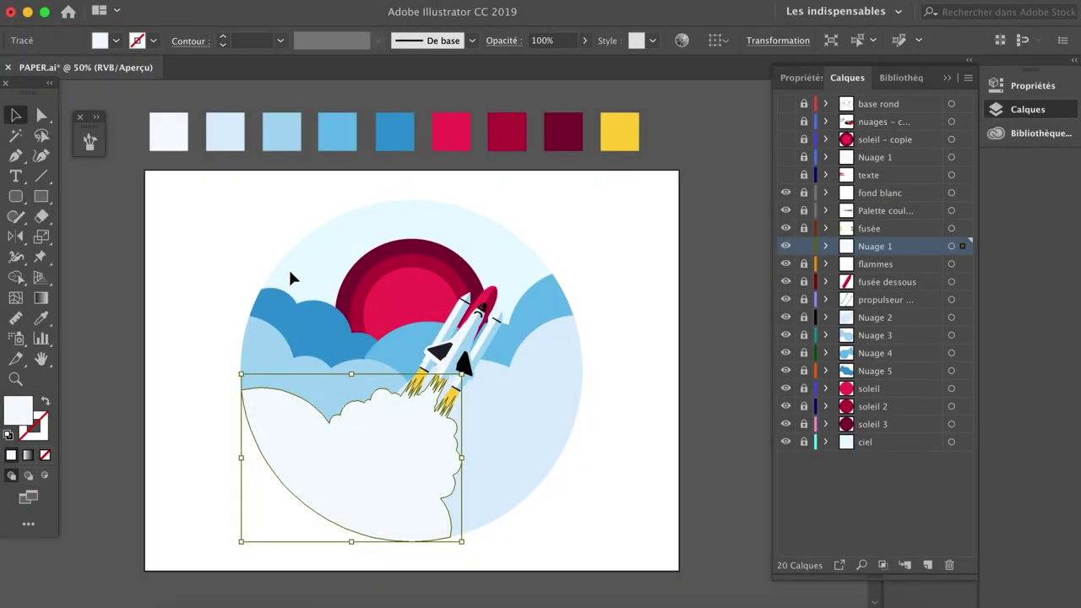
click(116, 41)
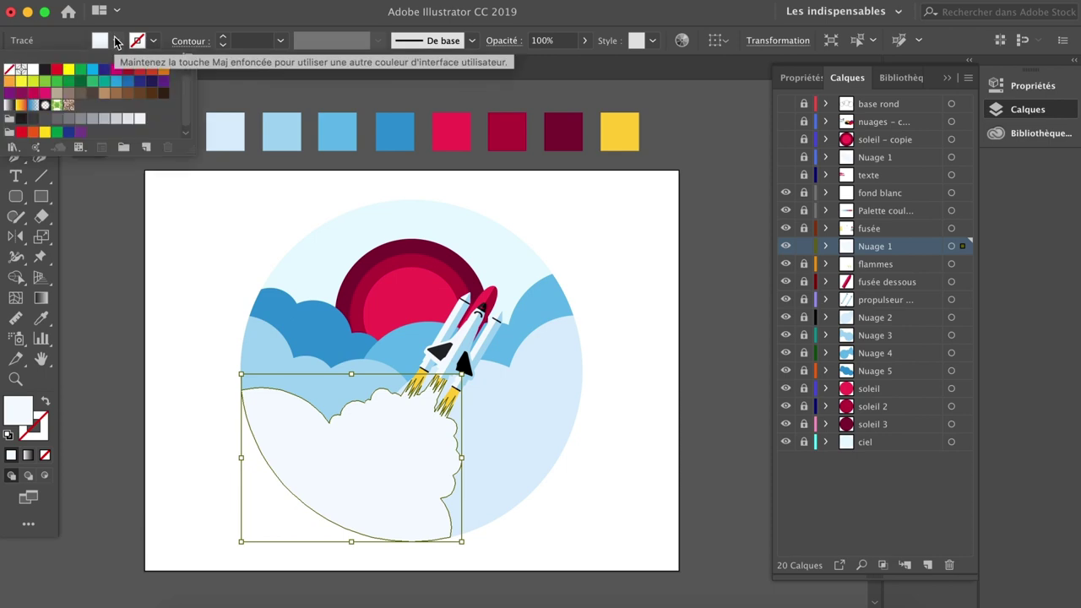
click(45, 70)
click(181, 204)
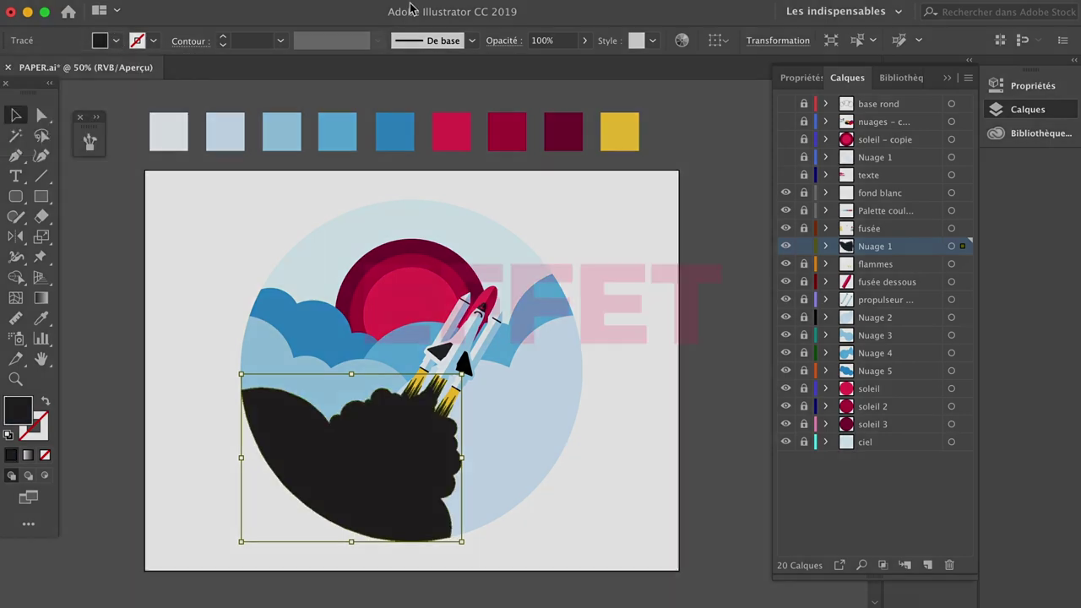
Apply a 64 px Gaussian blur to the black cloud copy
click(410, 4)
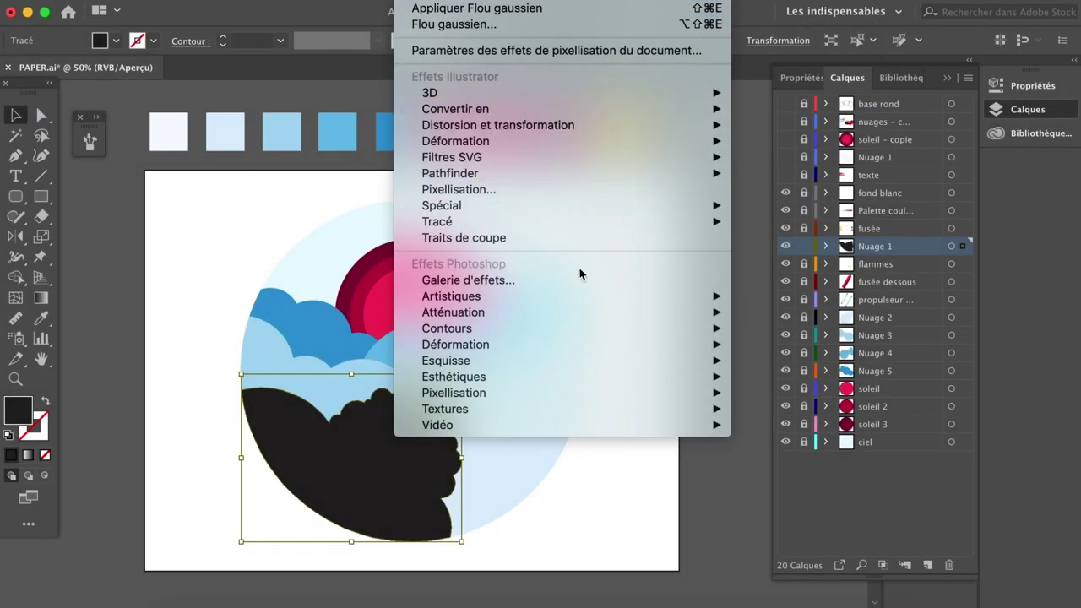
mouse_move(453, 311)
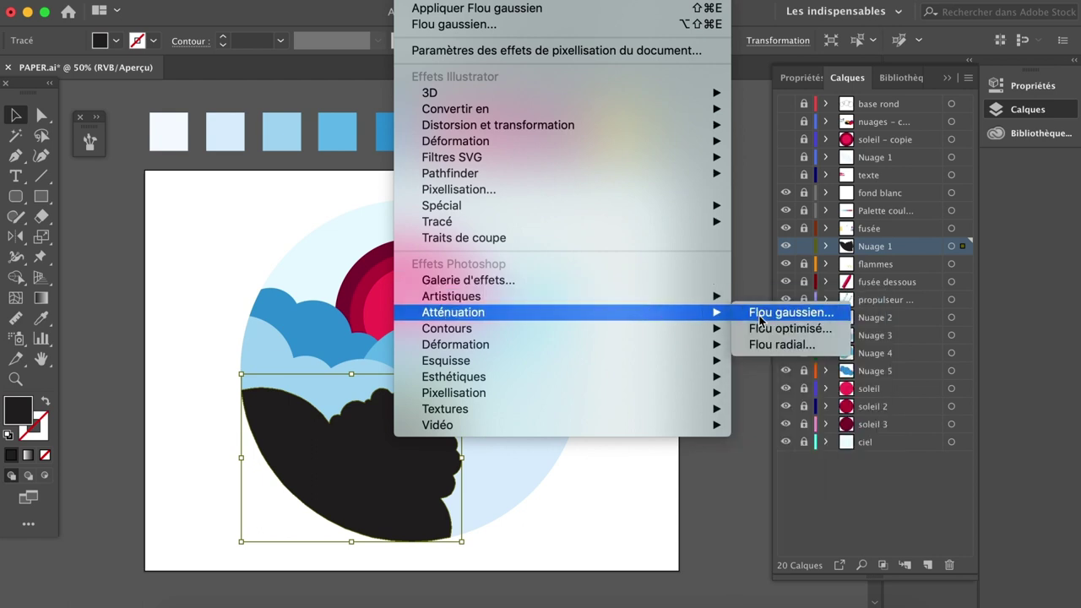
click(760, 315)
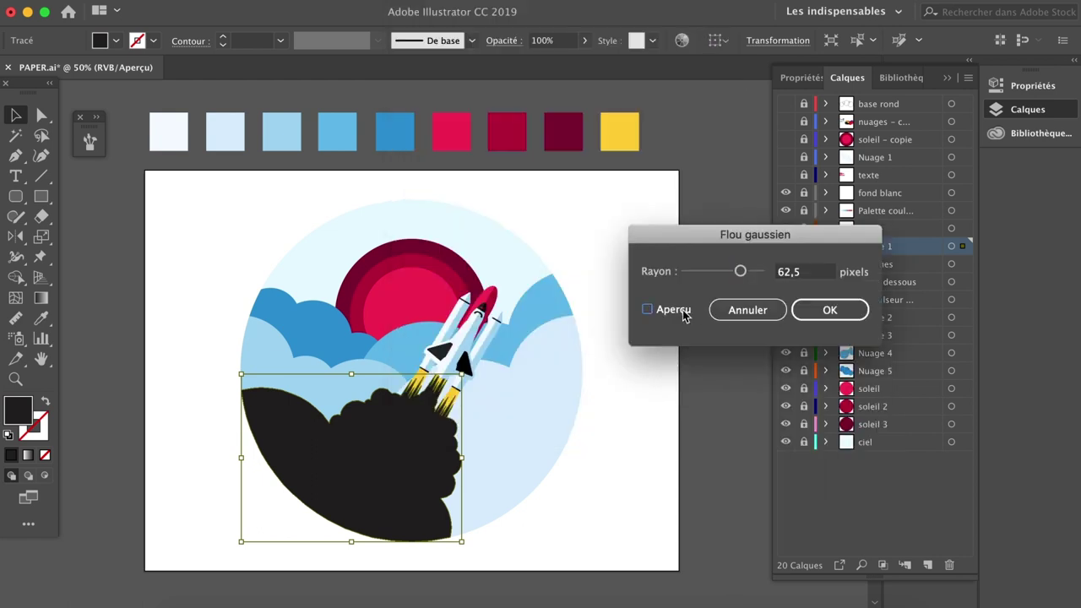
click(647, 309)
click(784, 273)
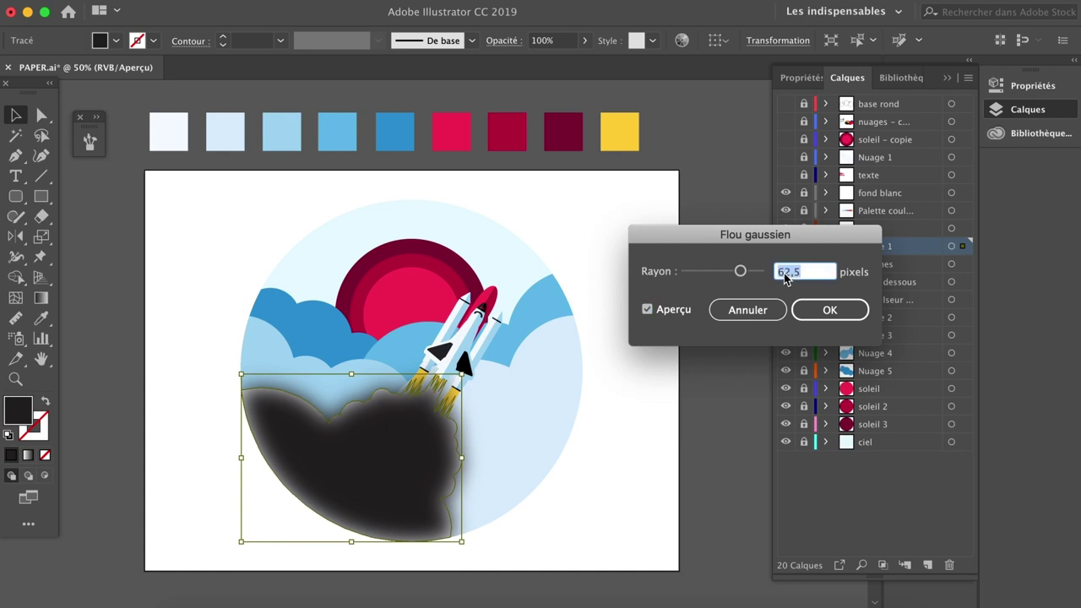
text(64)
key(Tab)
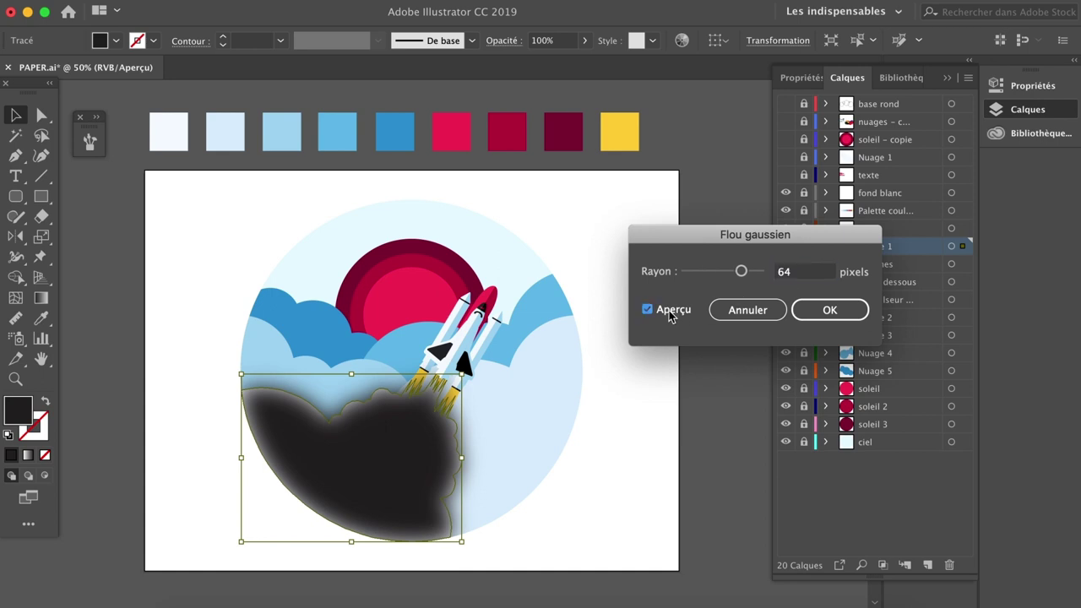
click(805, 311)
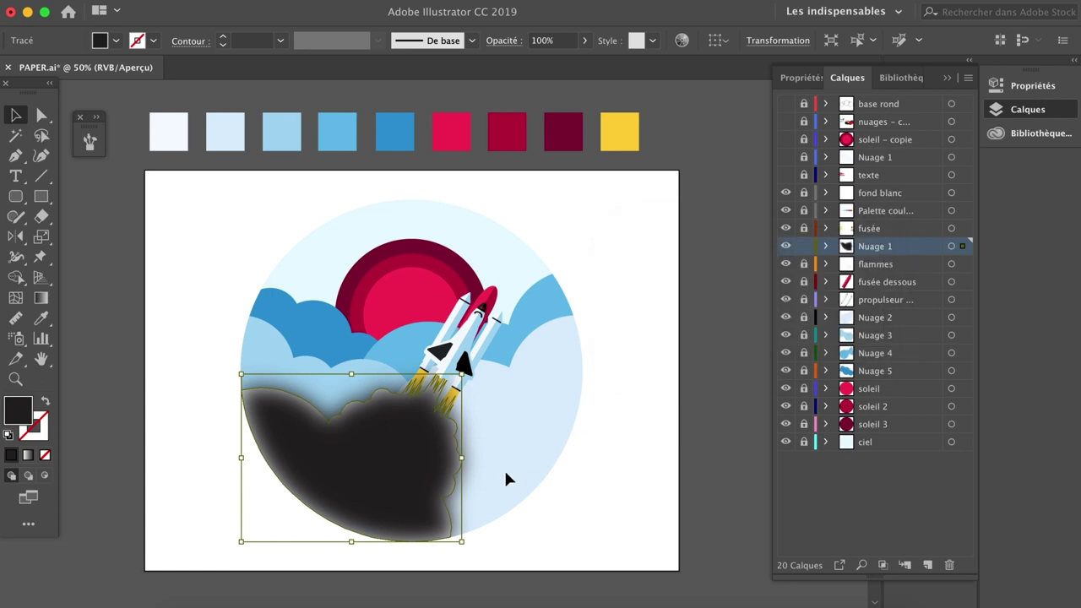
Send the blurred cloud shadow to the back at 50% opacity and deselect it
right_click(407, 470)
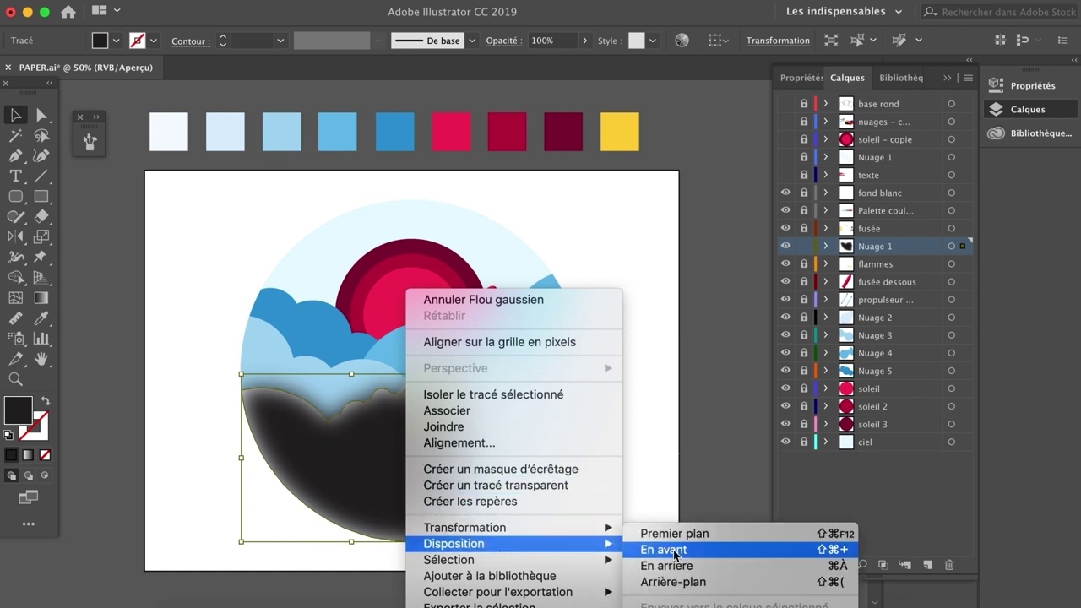
click(683, 583)
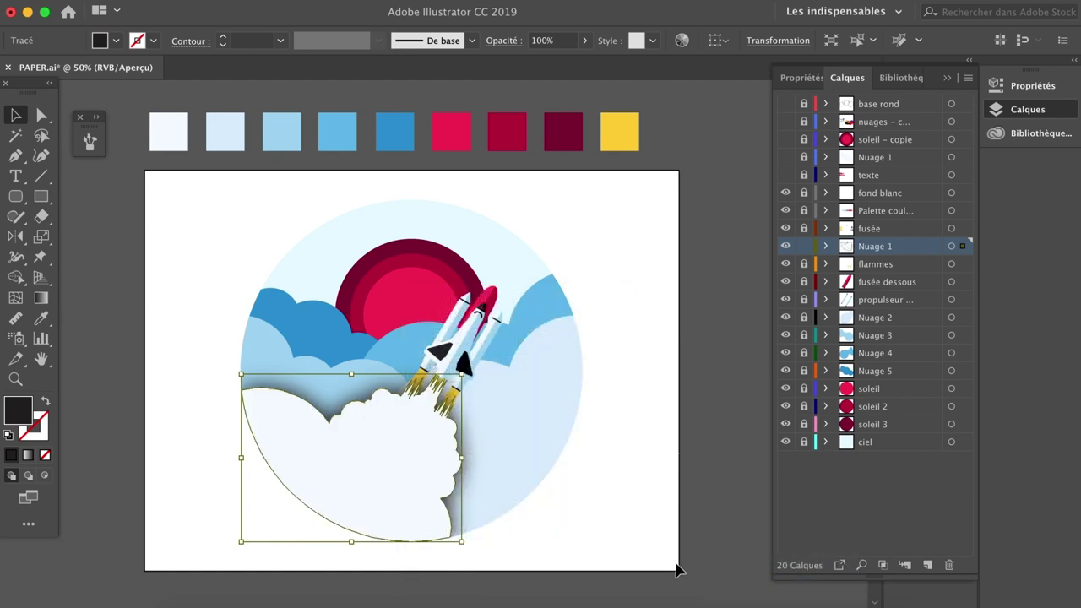
click(542, 41)
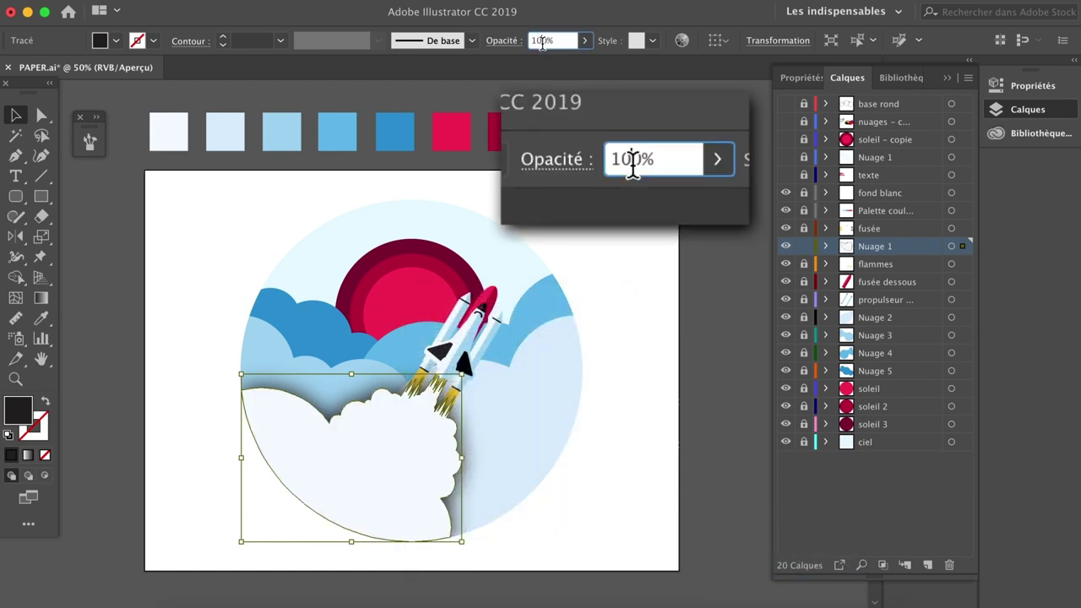
text(50)
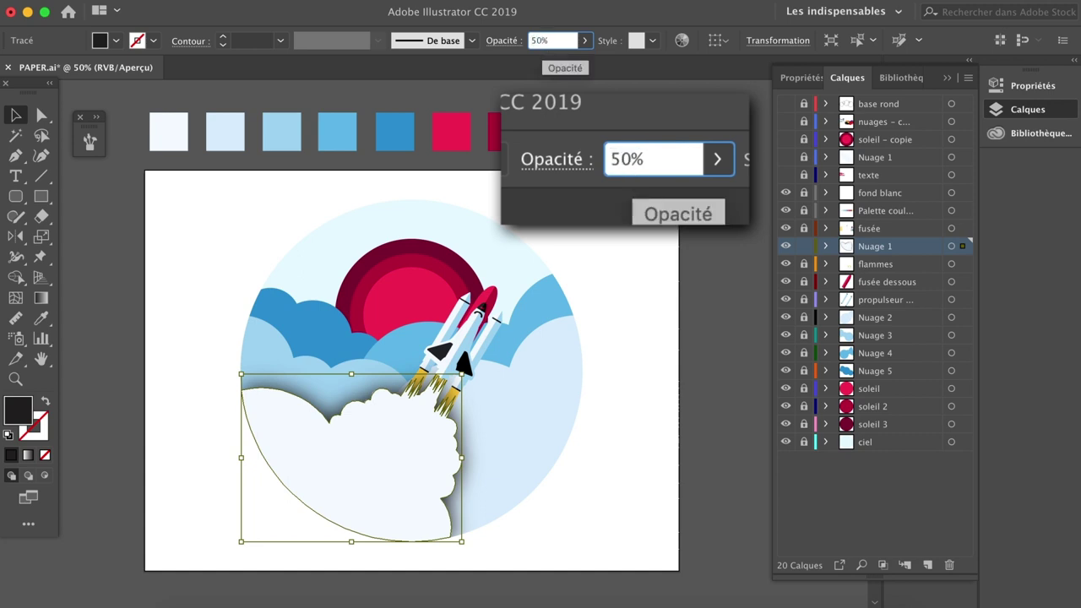
key(Return)
key(ctrl+shift+a)
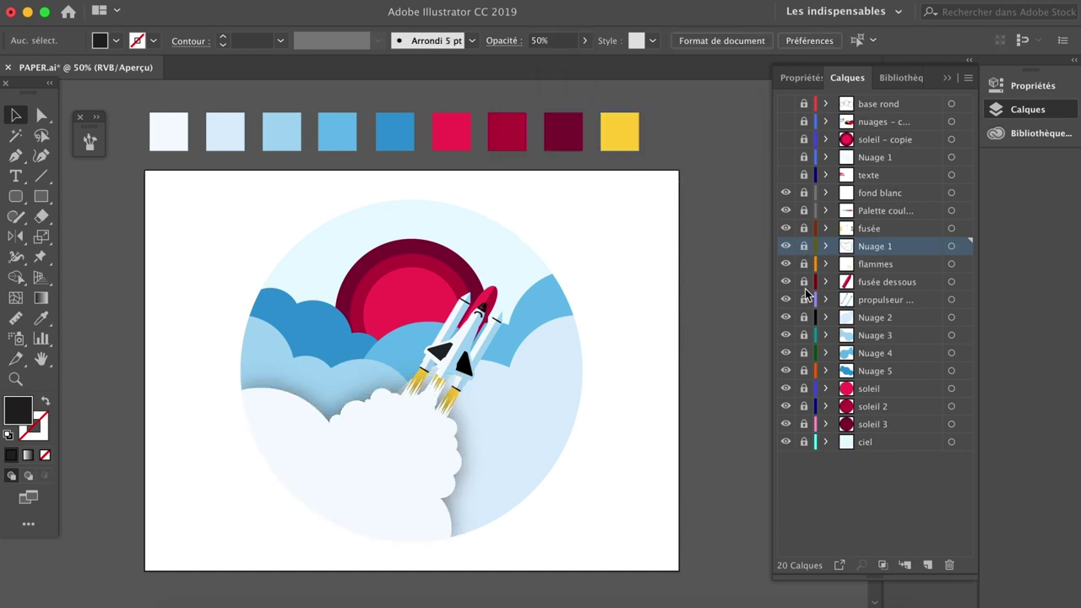
click(499, 392)
Paste a black copy in front of the pale blue cloud and reapply the Gaussian blur
key(ctrl+c)
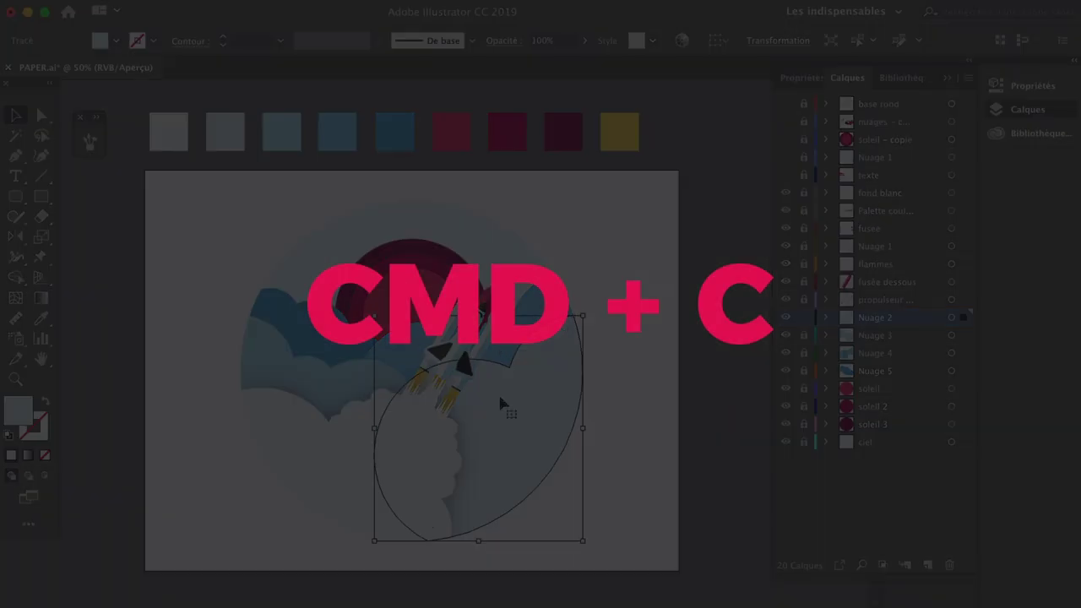
key(ctrl+f)
click(115, 40)
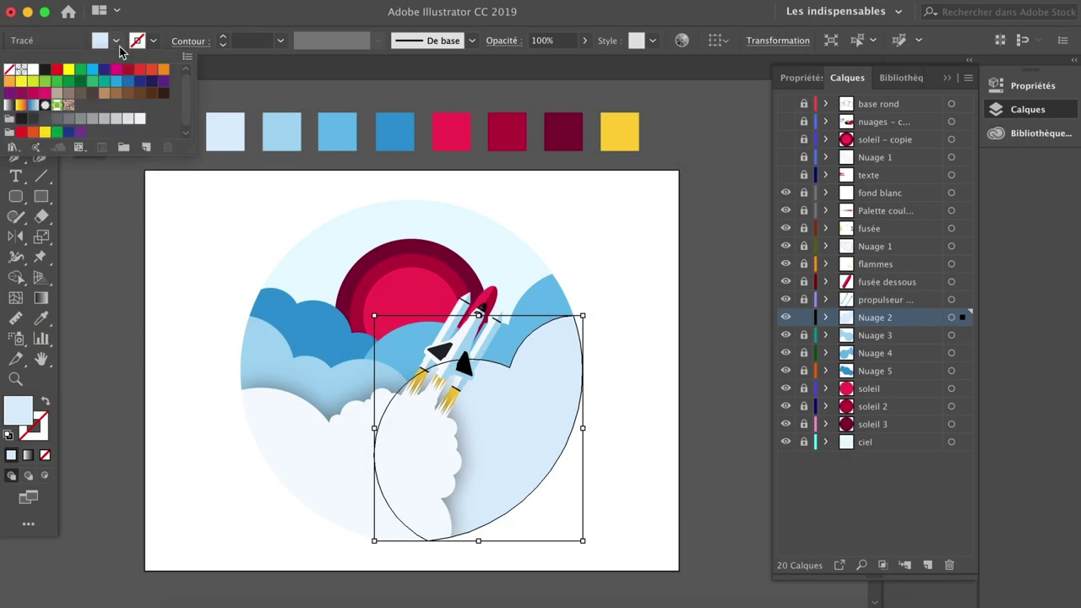
click(45, 69)
click(229, 200)
click(427, 4)
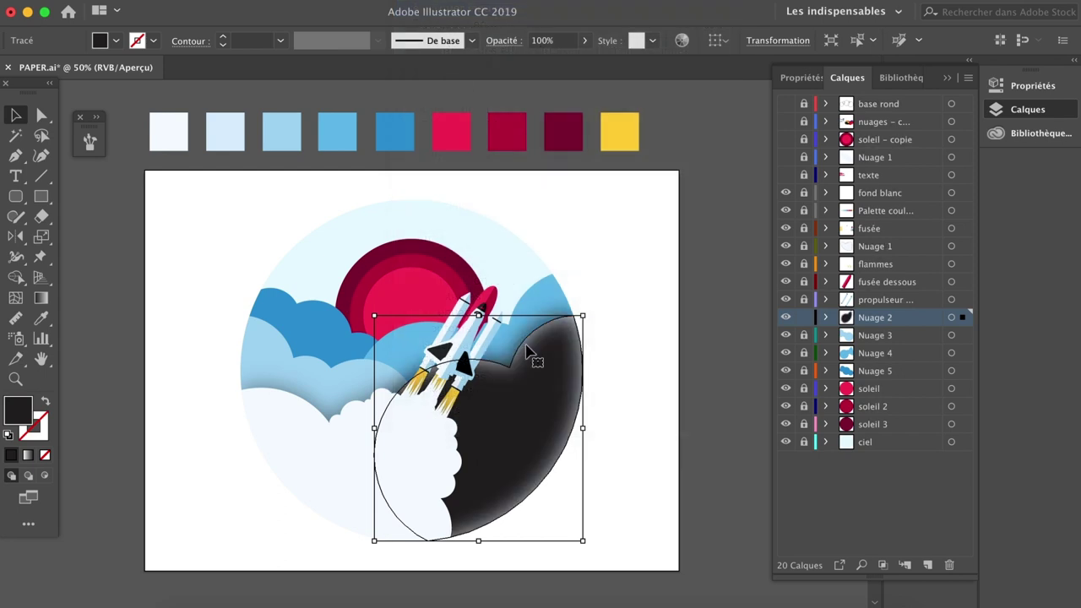
Send the pale blue cloud's shadow to the back at 50% opacity
right_click(532, 289)
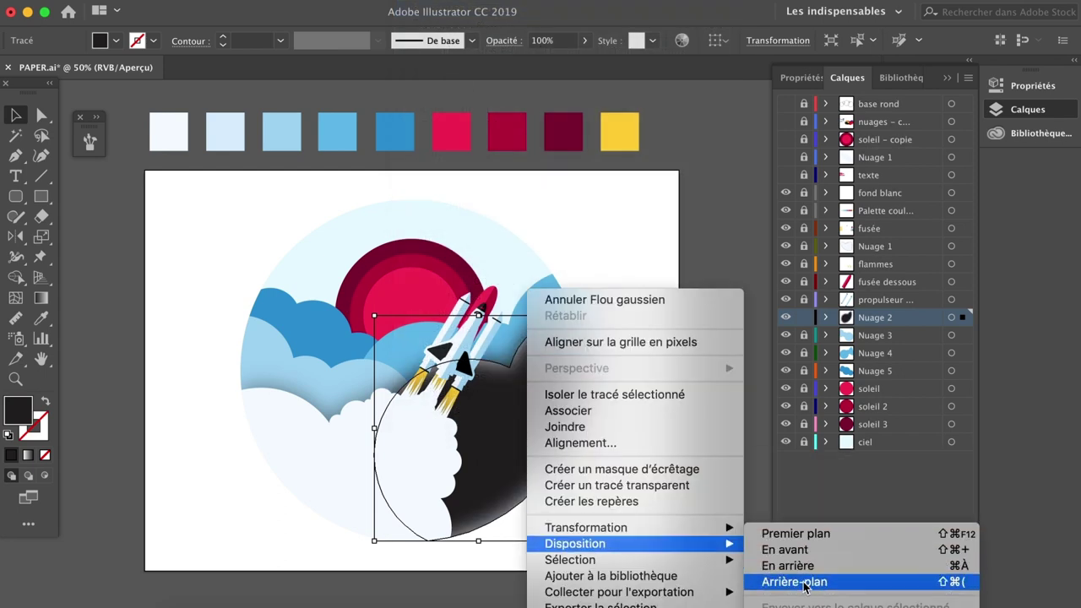
click(799, 582)
click(541, 41)
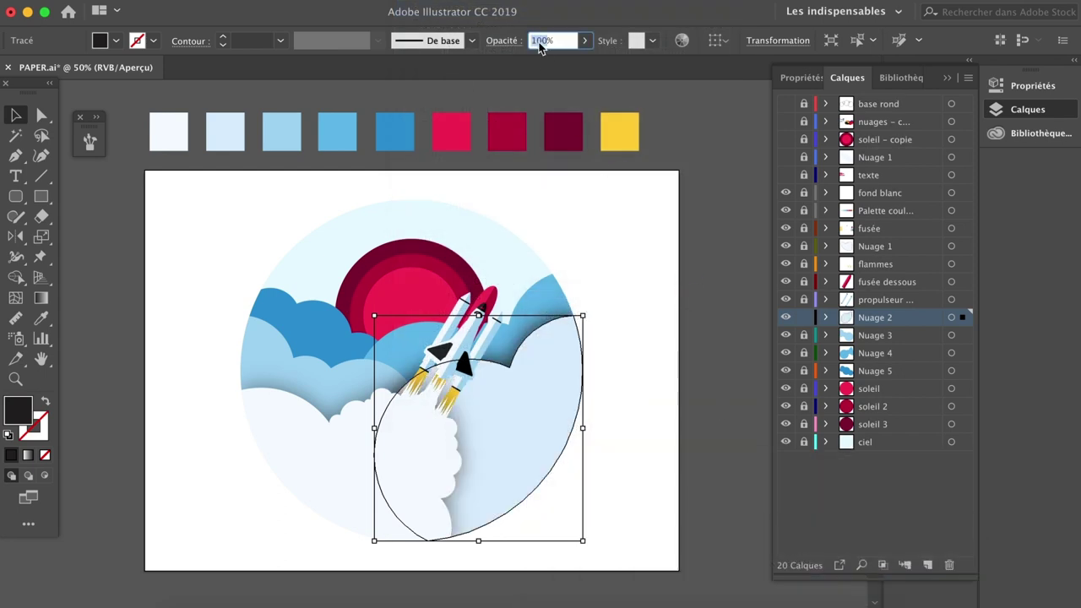
text(50)
key(Return)
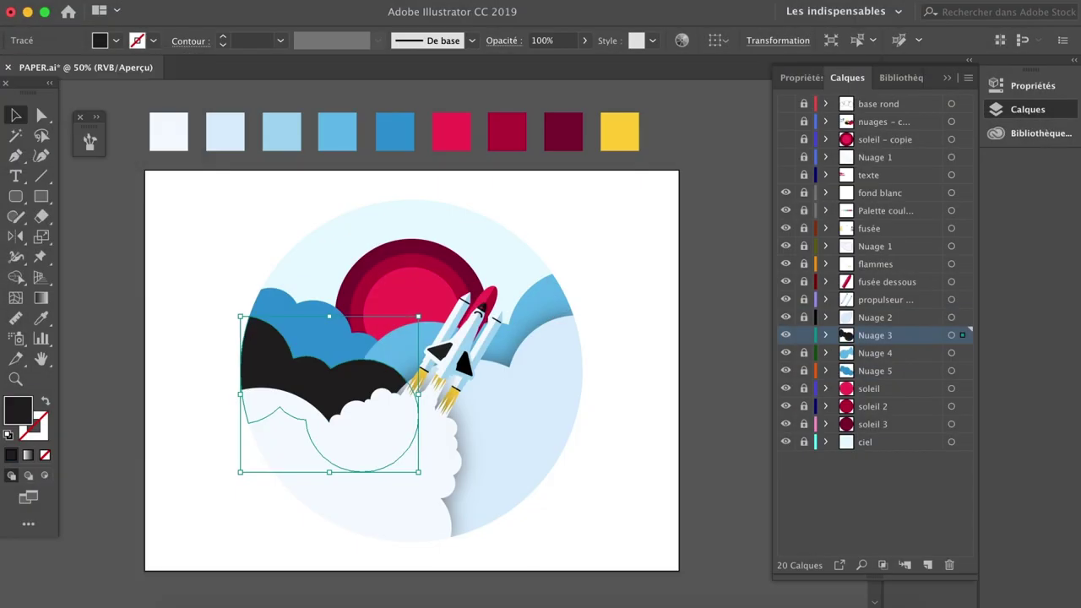
right_click(361, 397)
Finish the third cloud's shadow at 50% opacity, then blur the middle cloud's copy and send it back
click(622, 583)
click(541, 40)
text(50)
key(Return)
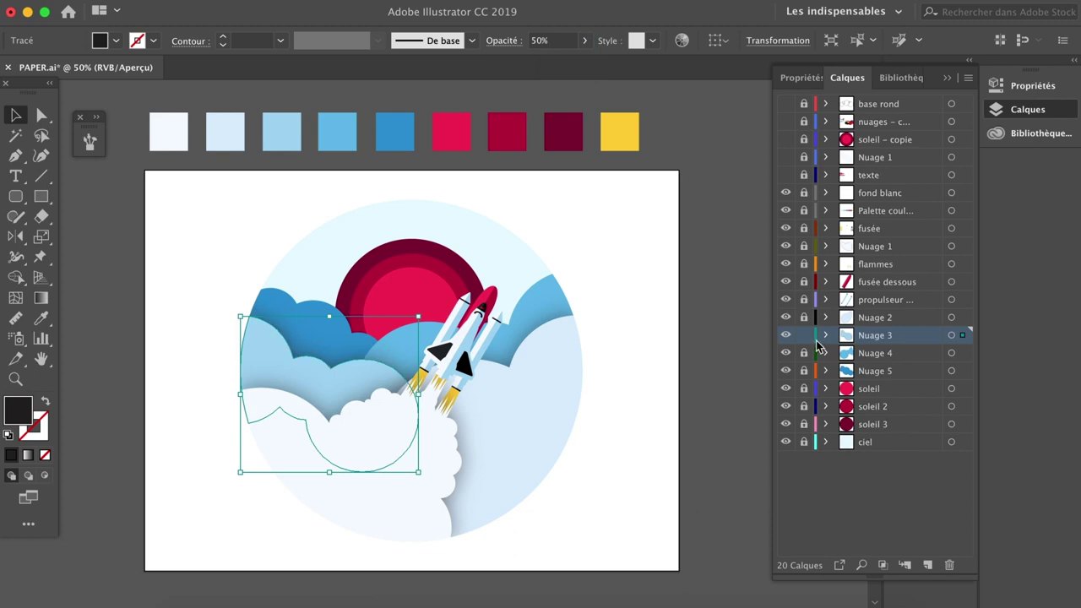
click(442, 334)
right_click(534, 291)
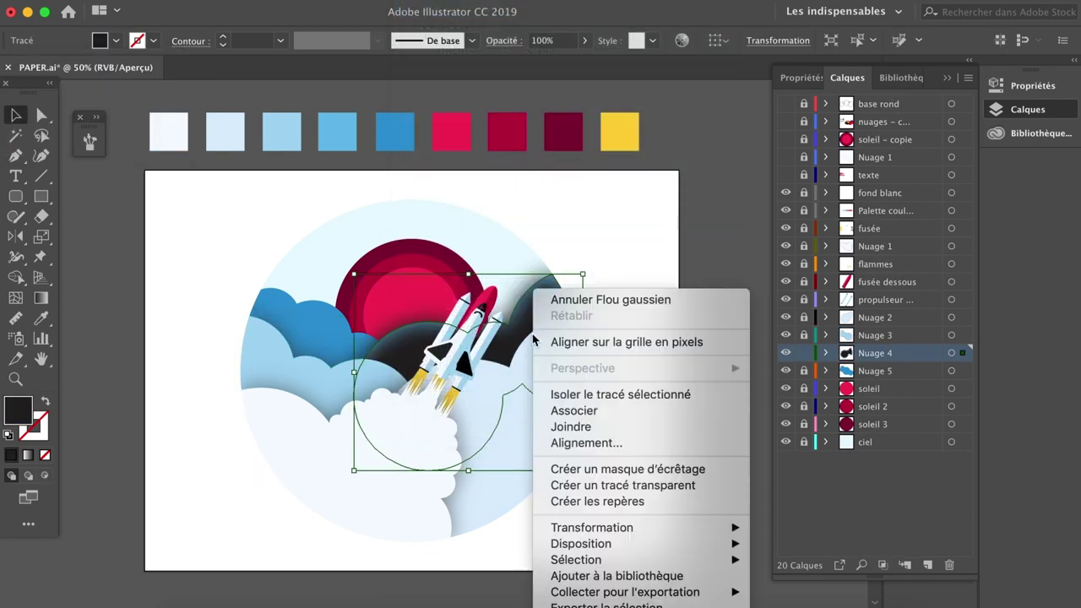
click(794, 583)
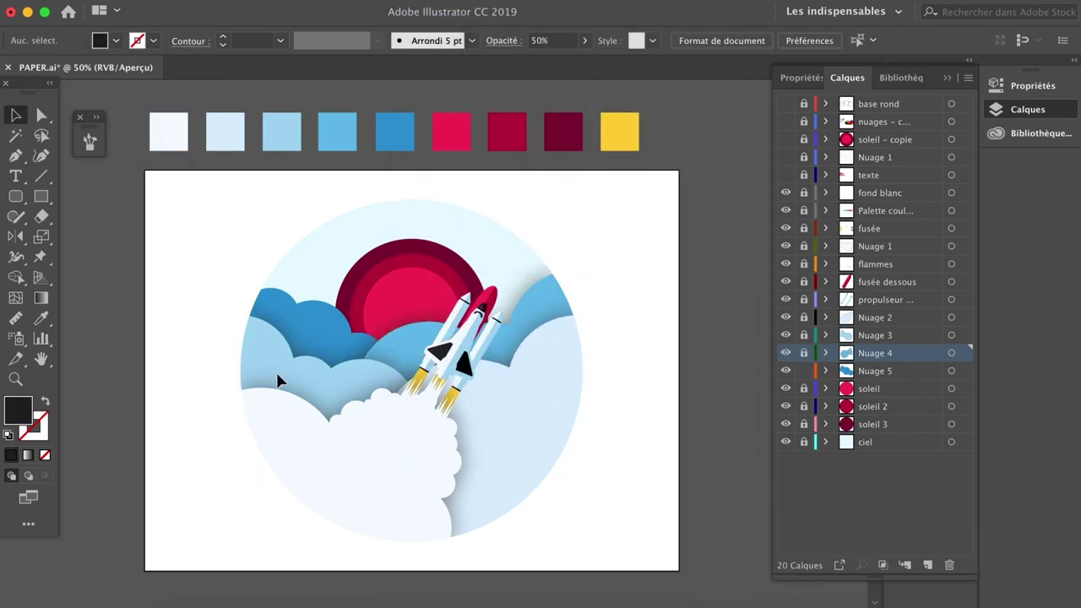
Fill the last blue cloud's copy black, blur it, and send it to the back
click(278, 379)
click(116, 41)
click(33, 69)
click(470, 9)
right_click(345, 290)
click(608, 552)
click(540, 41)
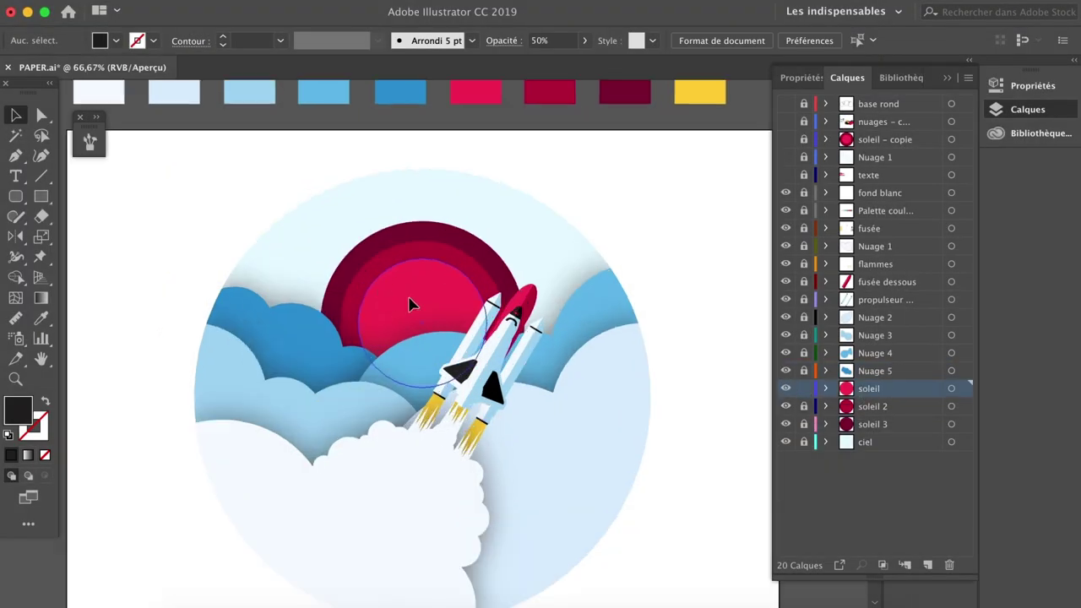
click(410, 302)
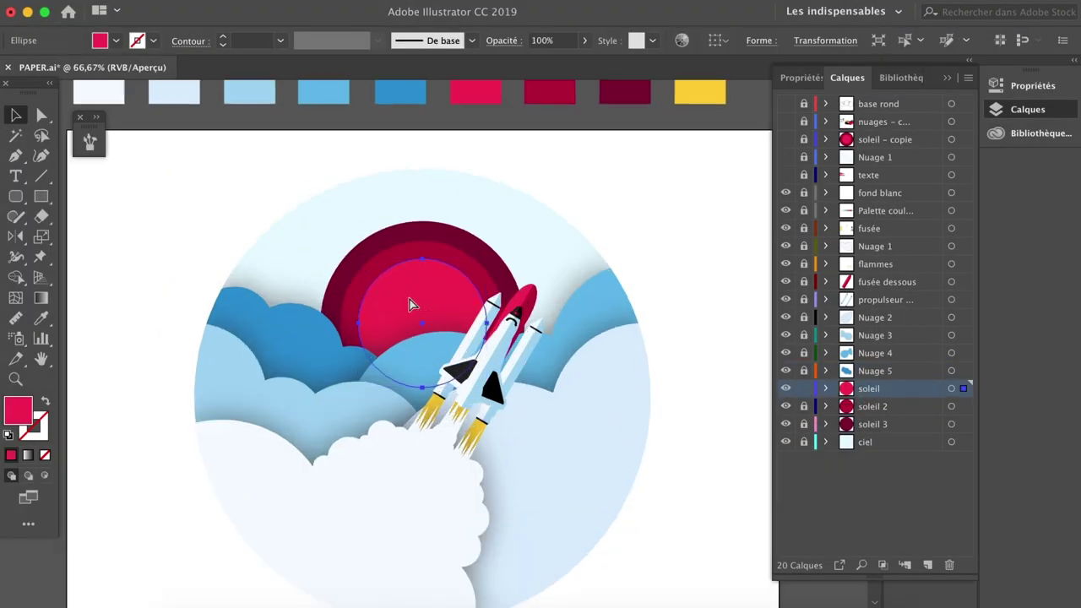
Give the red sun disc a black Gaussian-blurred shadow at the back with 80% opacity
click(117, 42)
click(49, 71)
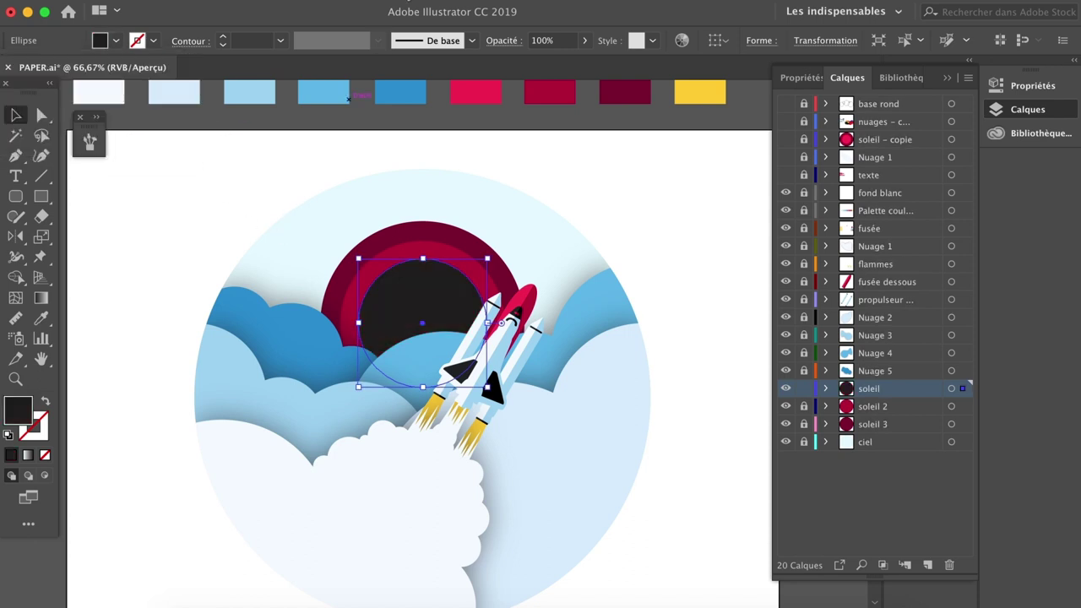
click(550, 7)
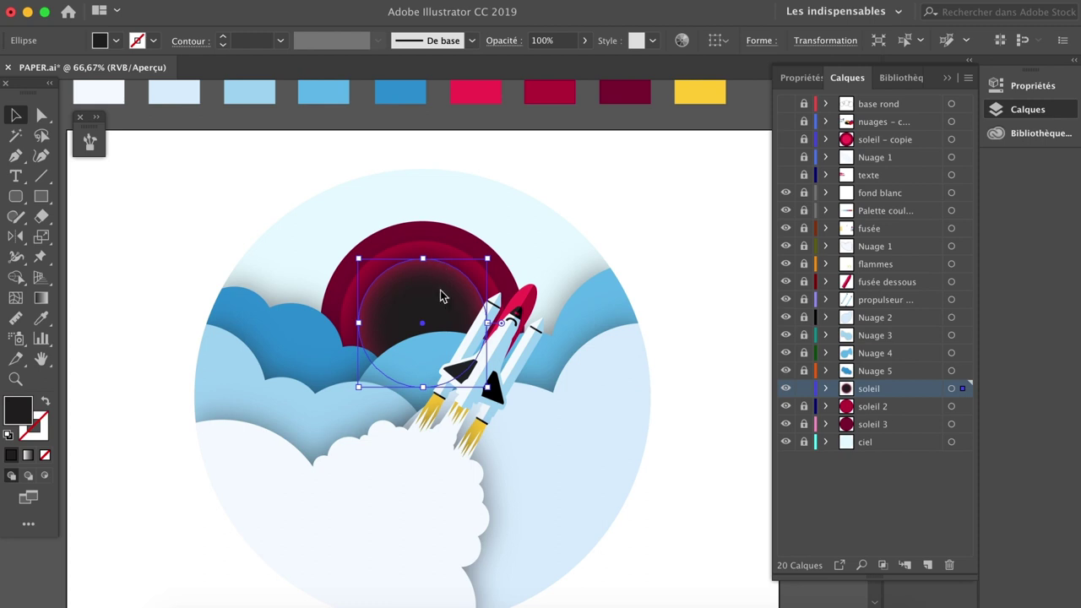
right_click(440, 295)
click(719, 582)
click(542, 40)
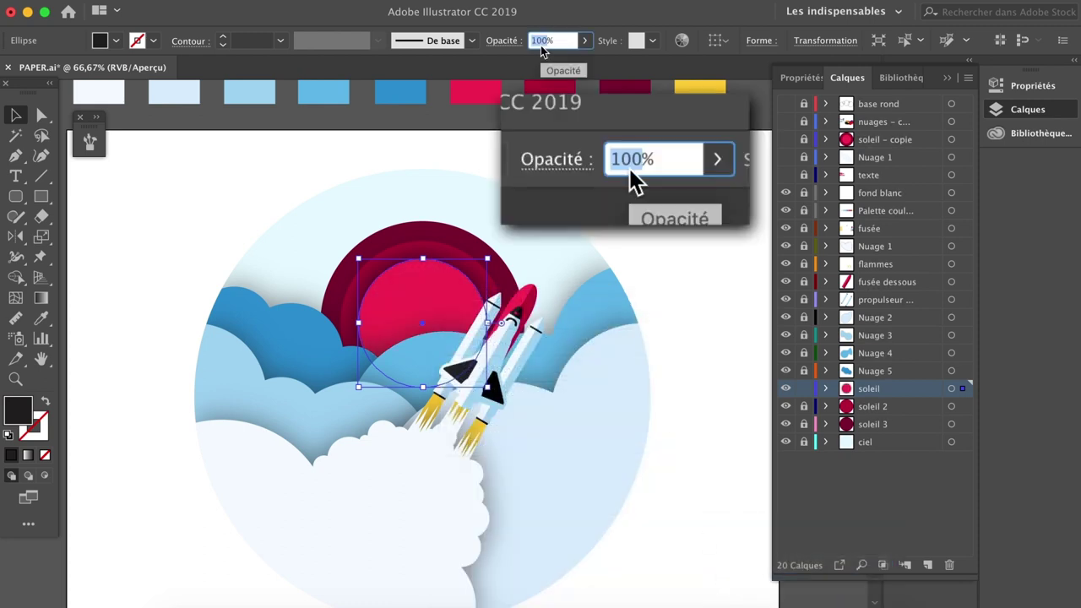
text(8)
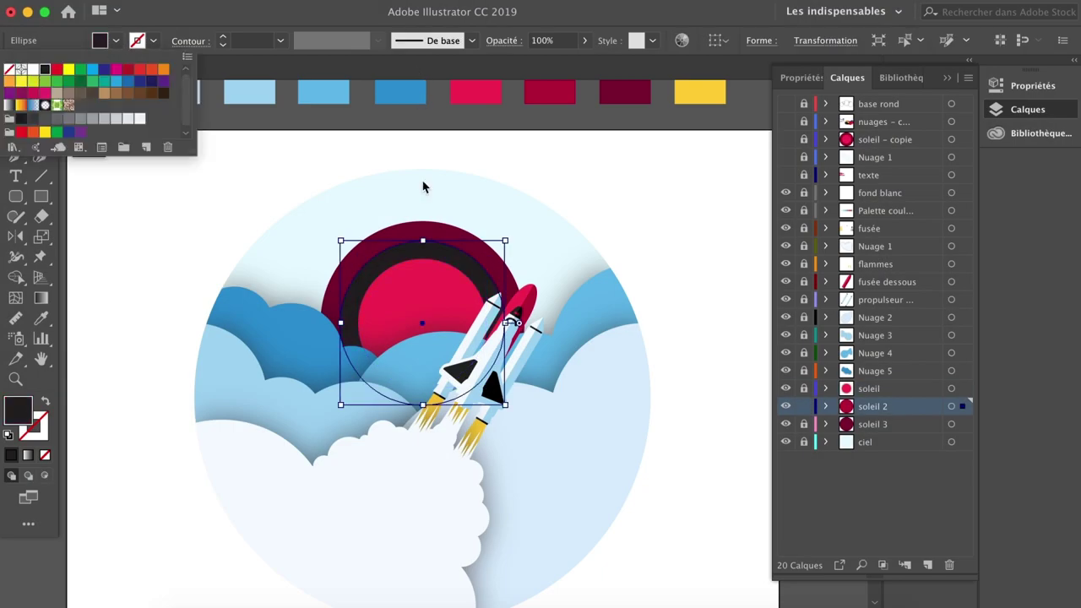
Fill the outer sun ring black, blur it, and send it to the back
right_click(473, 288)
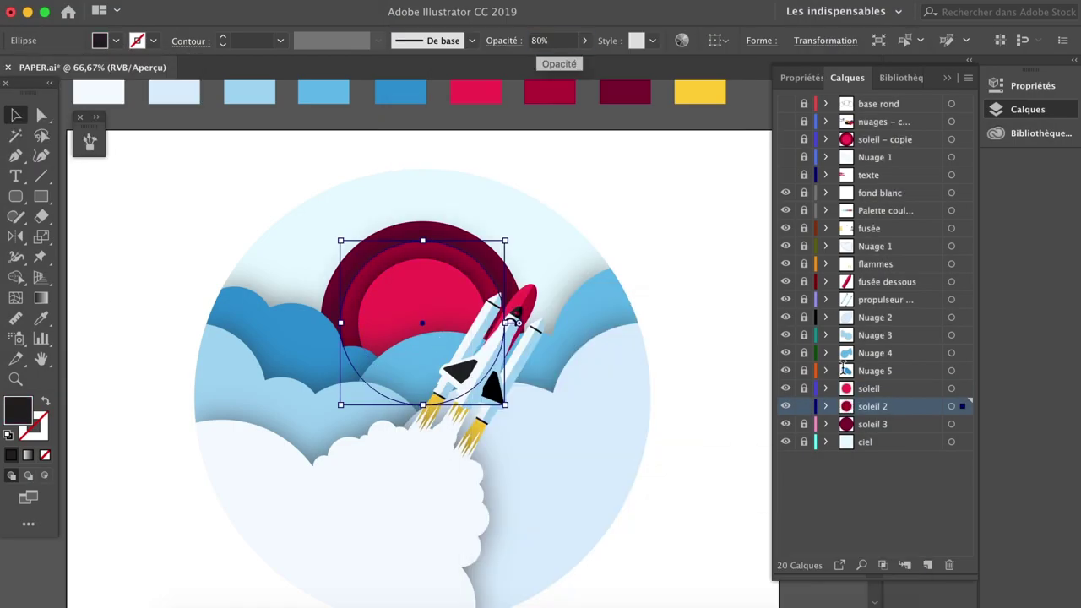
click(116, 42)
click(44, 69)
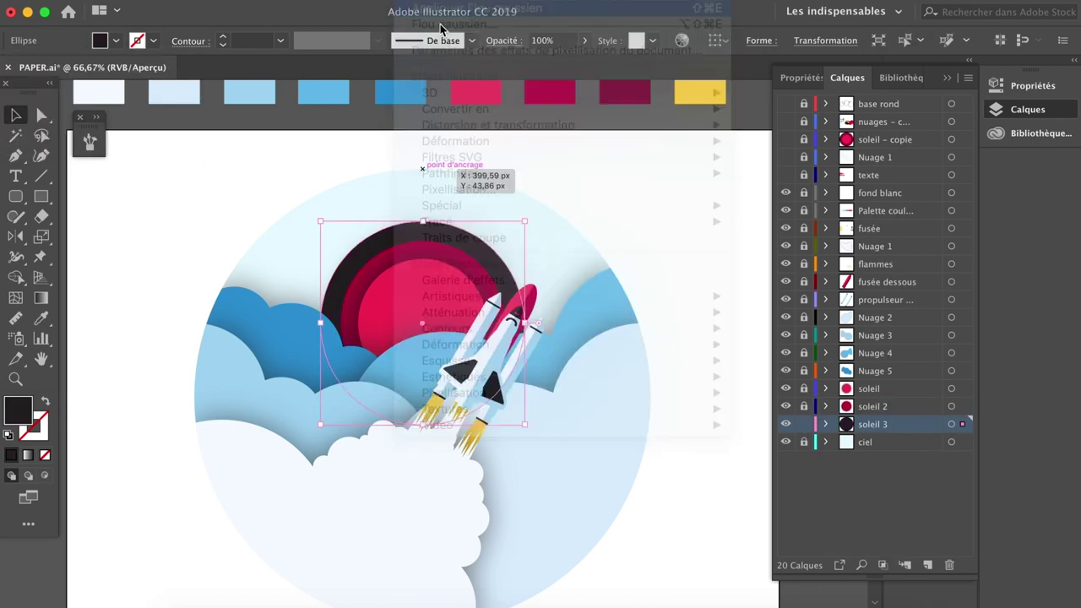
click(414, 7)
right_click(509, 289)
click(570, 314)
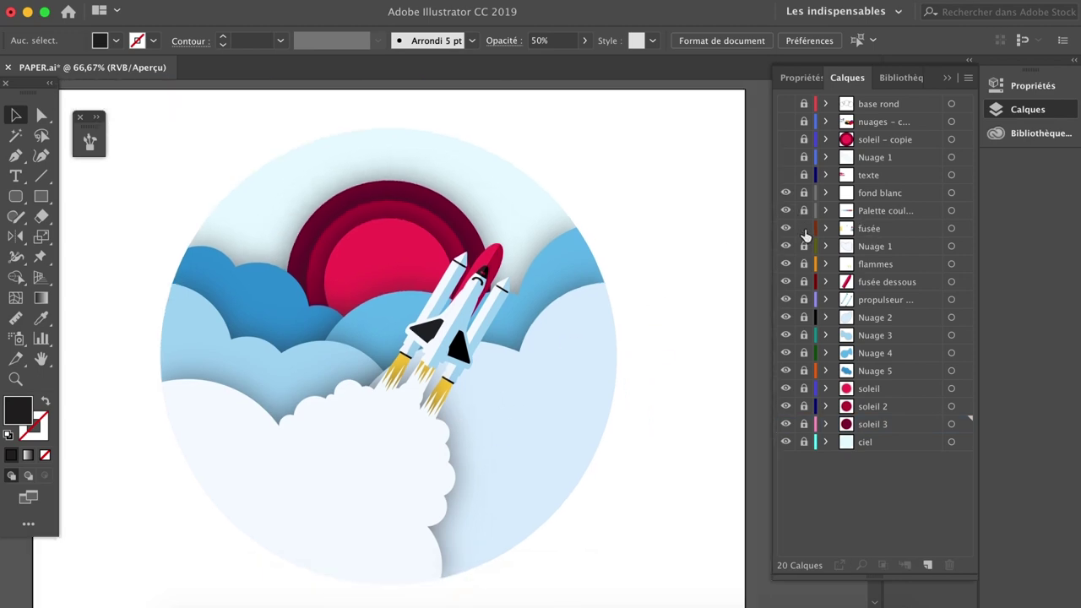
drag(522, 395, 361, 242)
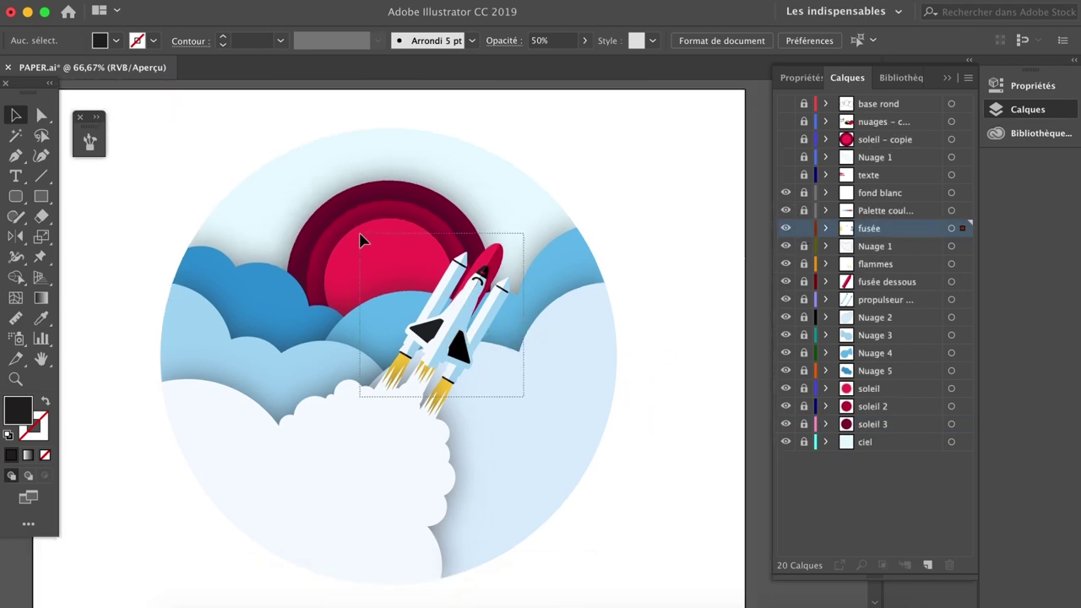
Paste a rocket copy in place, merge it with Pathfinder Unite, and fill it black
key(super+c)
key(super+f)
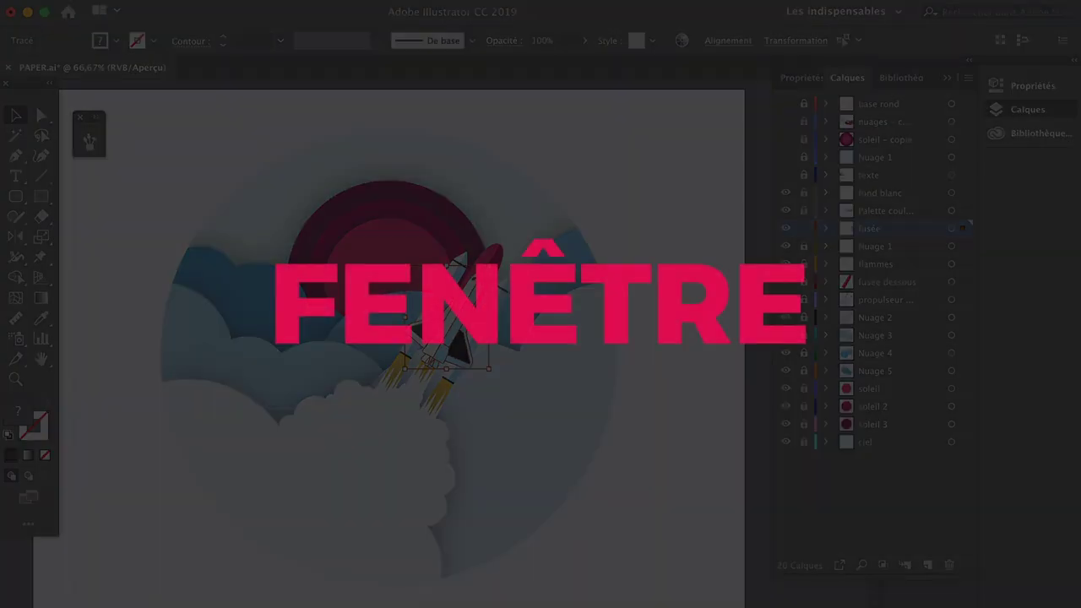
click(528, 2)
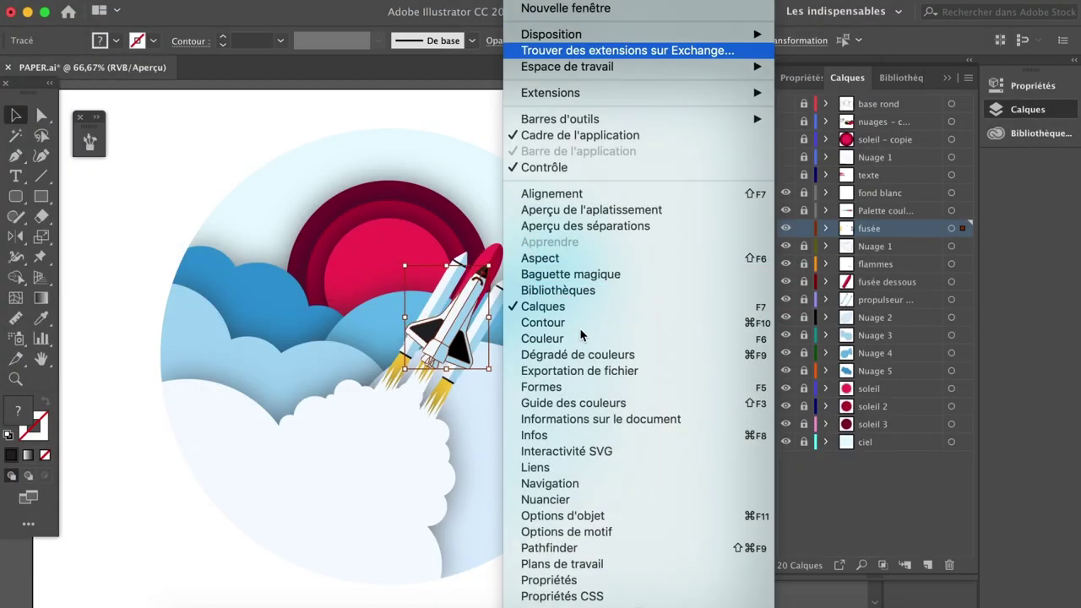
click(595, 551)
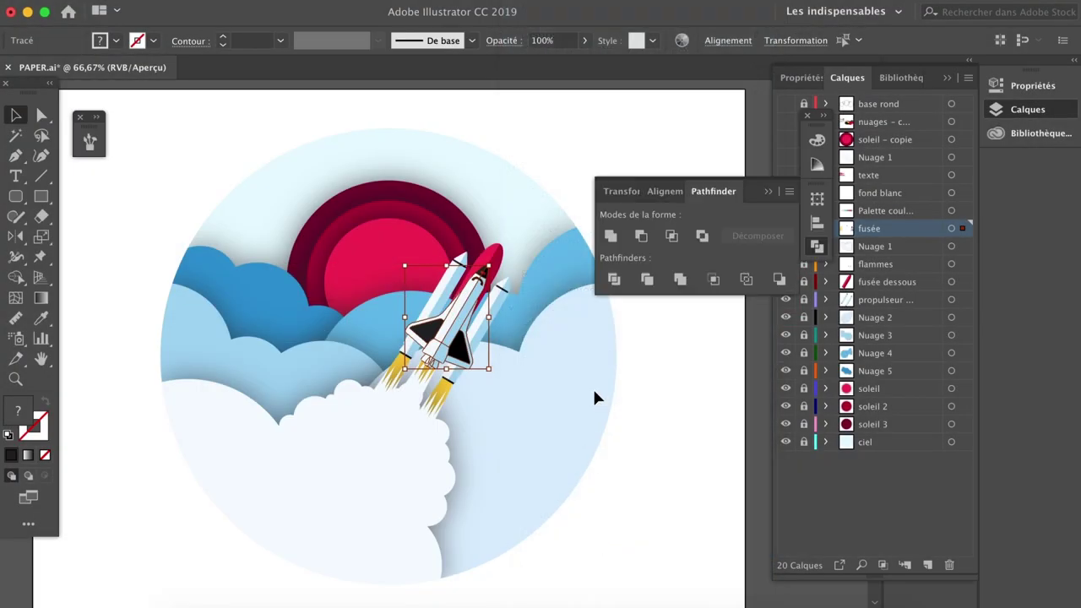
click(610, 236)
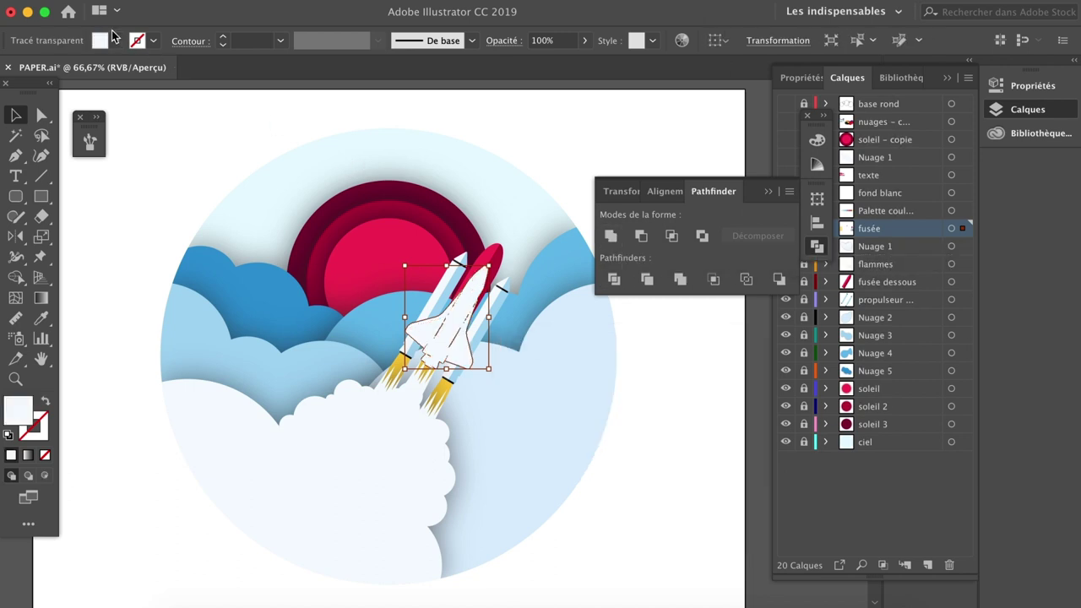
click(117, 40)
click(46, 71)
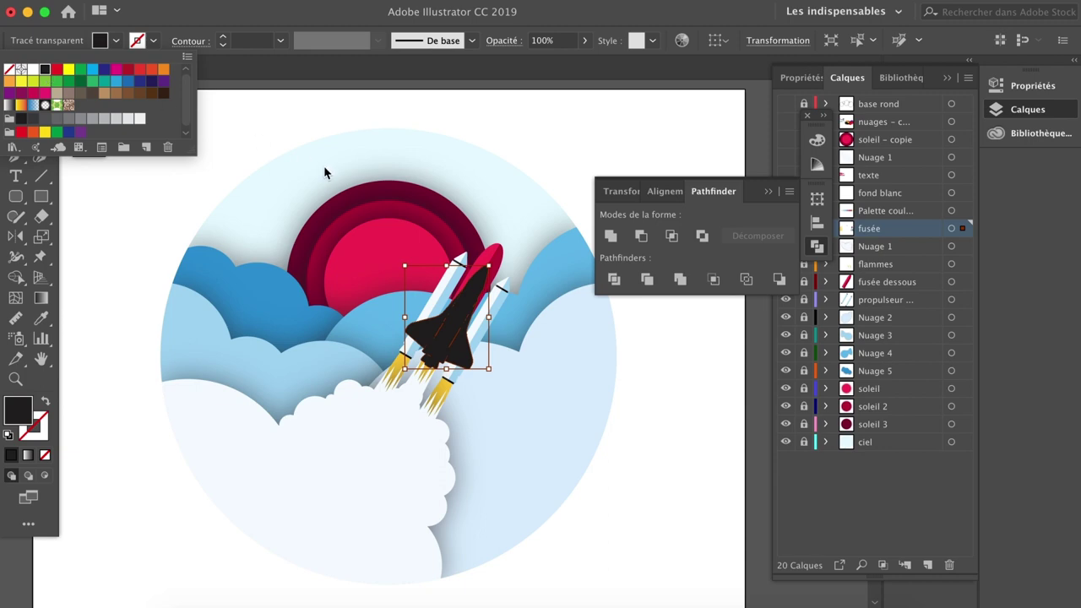
click(325, 173)
Apply an 8-pixel Gaussian blur to the merged black rocket copy
click(393, 3)
click(432, 25)
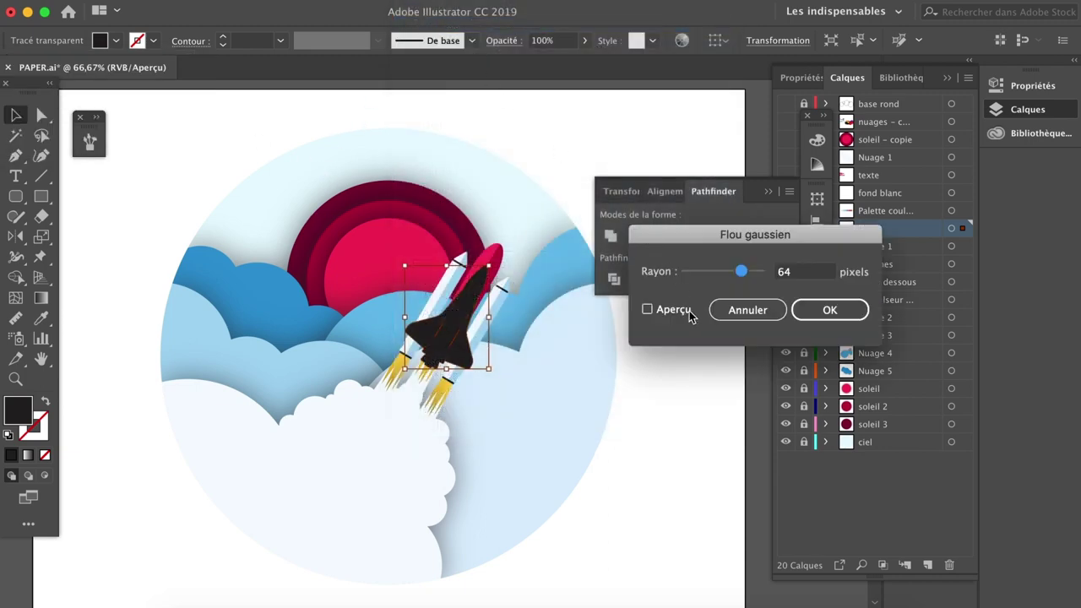
click(691, 315)
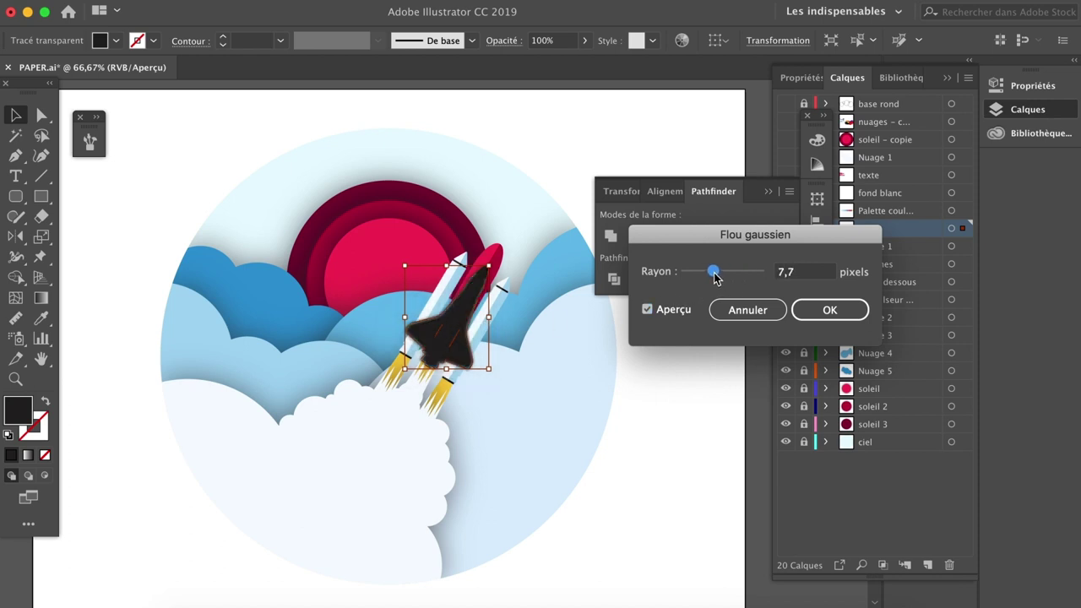
click(807, 279)
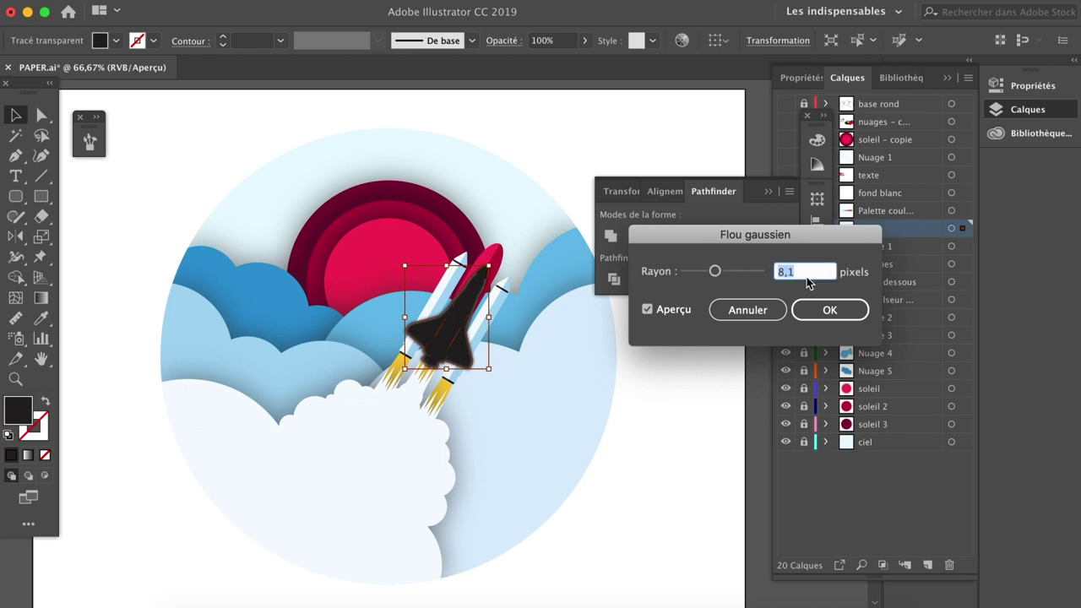
key(Return)
Send the blurred rocket copy to the back at 80% opacity and deselect
right_click(461, 355)
mouse_move(507, 518)
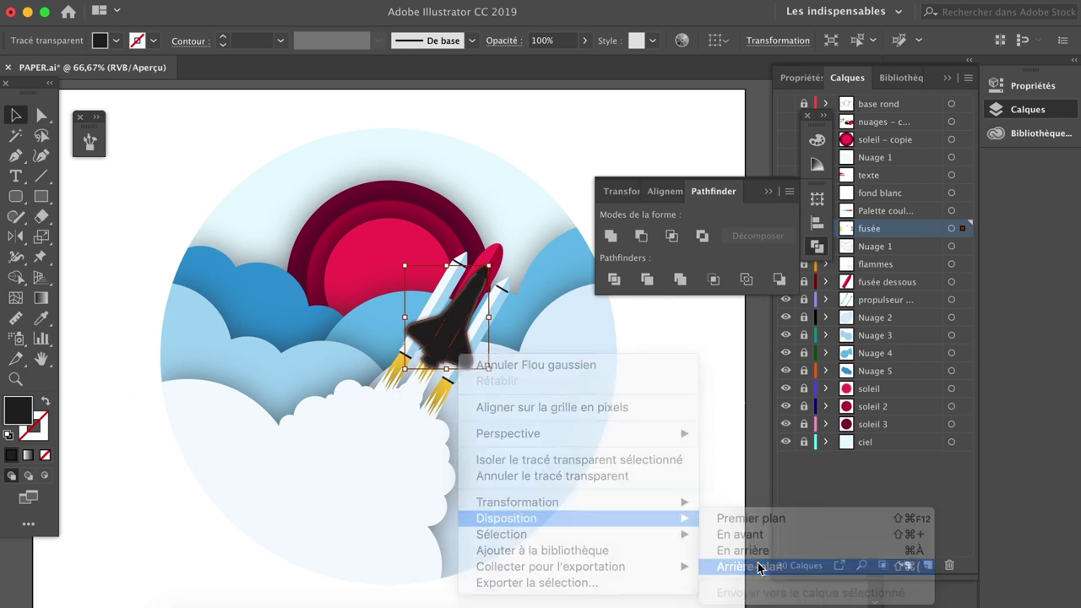
click(589, 368)
click(546, 42)
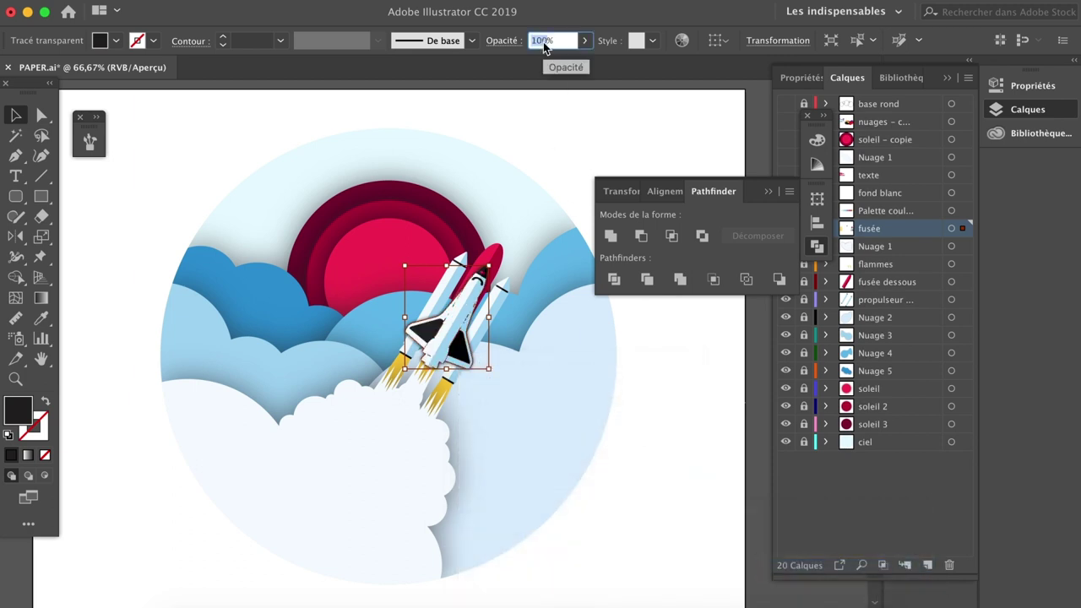
text(80)
key(Return)
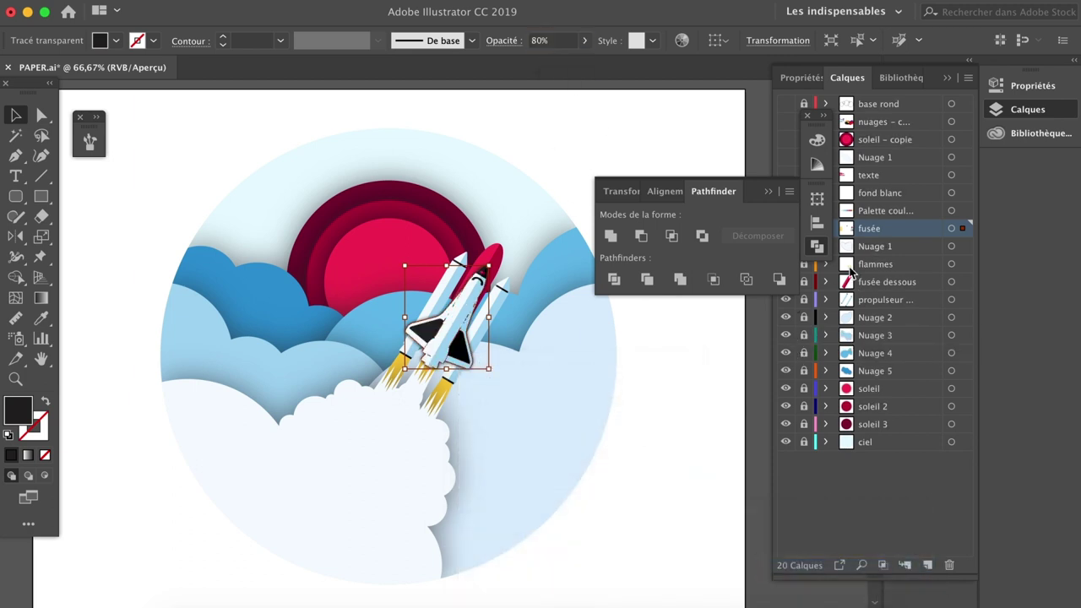
click(873, 248)
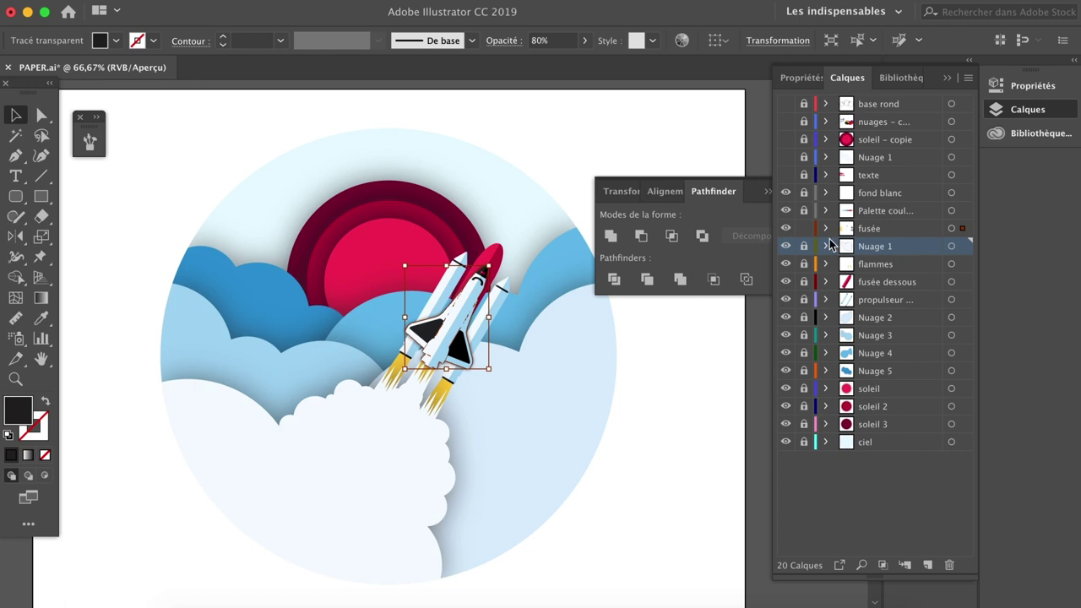
Merge the red rocket underside, fill it black, blur it, and send it back at 80% opacity
click(483, 282)
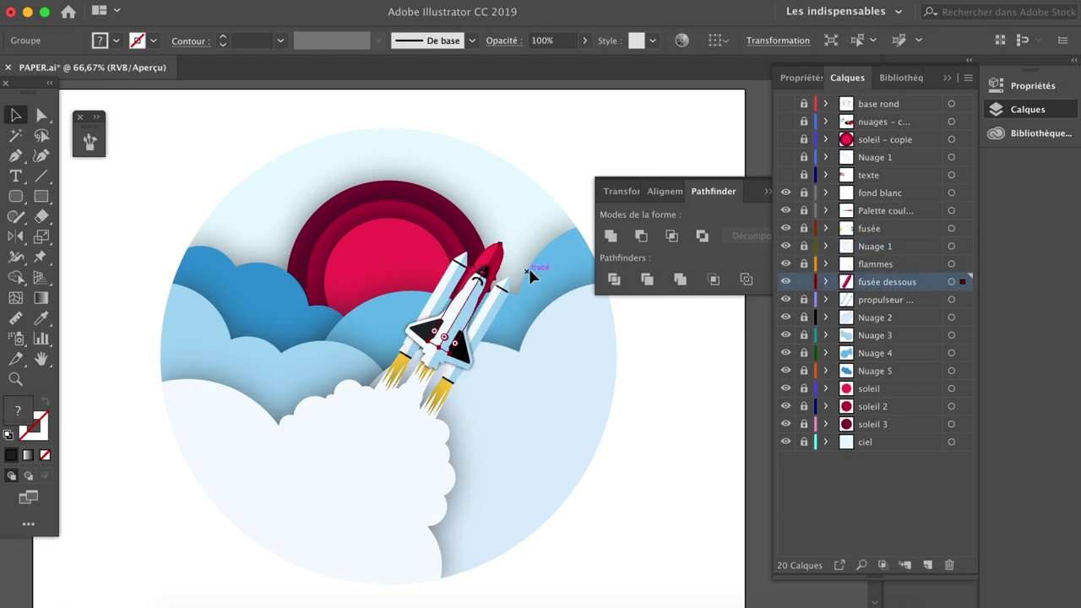
click(611, 236)
click(116, 41)
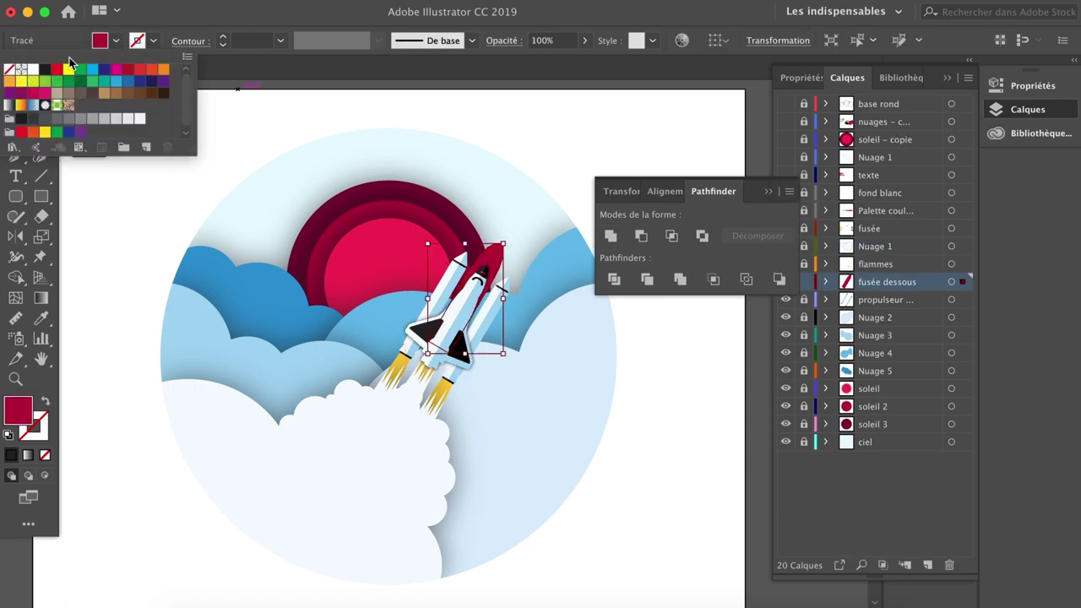
click(47, 71)
click(423, 3)
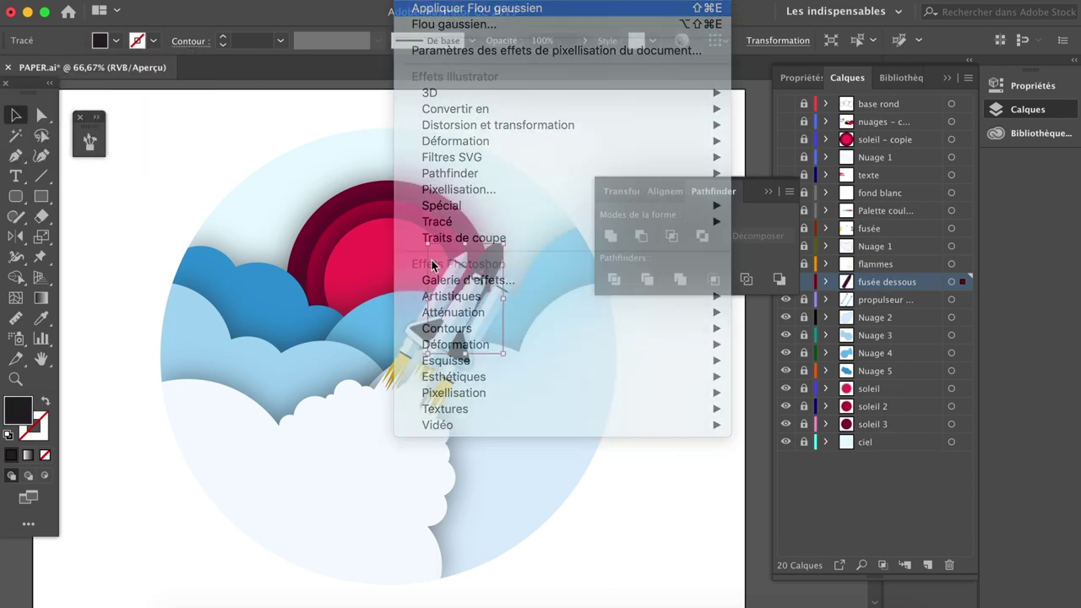
right_click(489, 280)
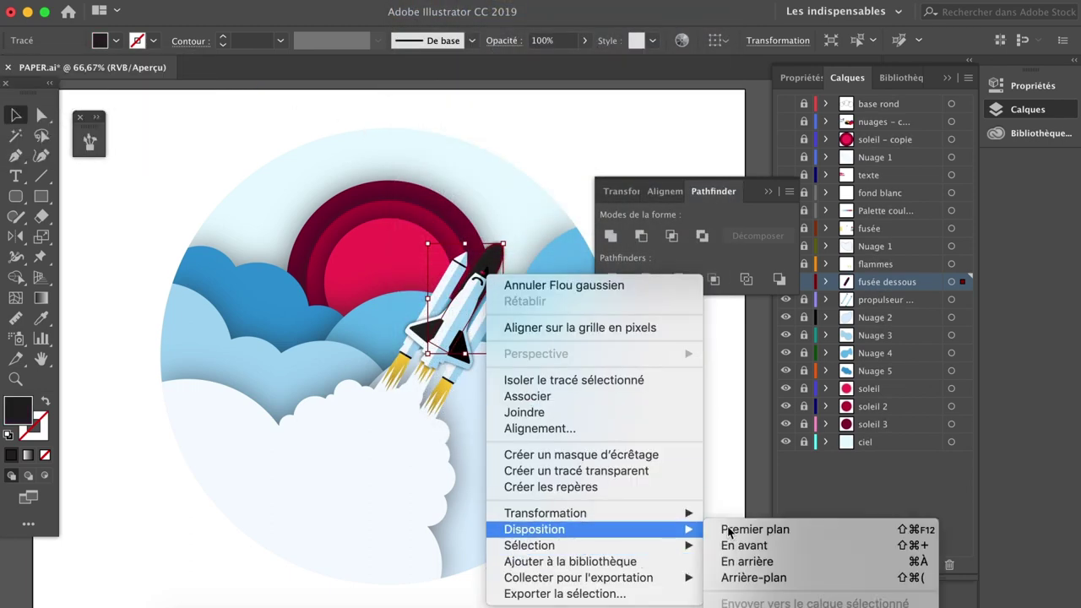
click(765, 578)
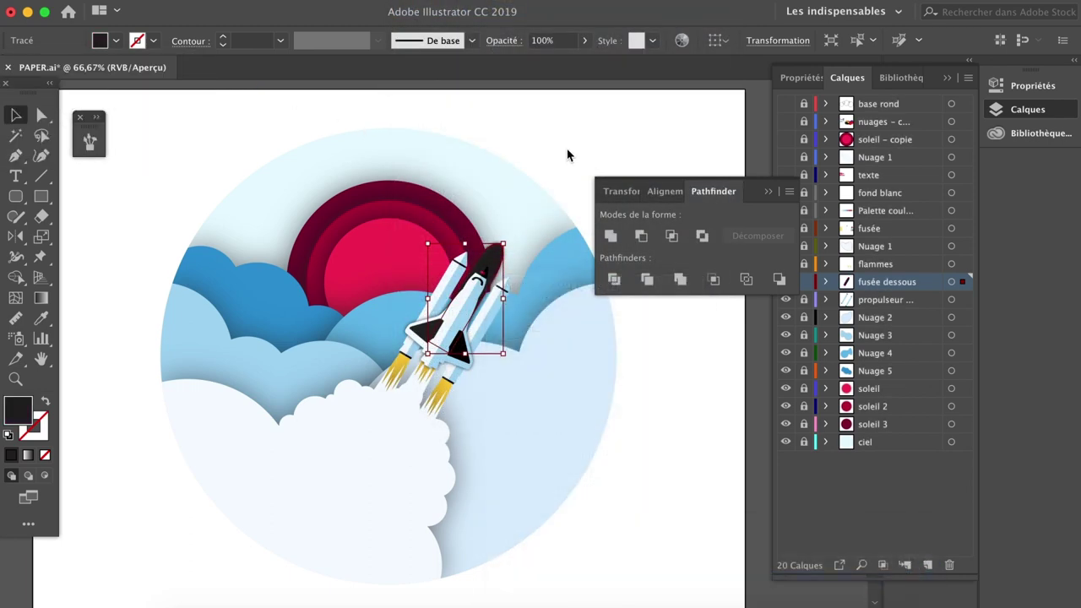
click(541, 41)
text(80)
key(Return)
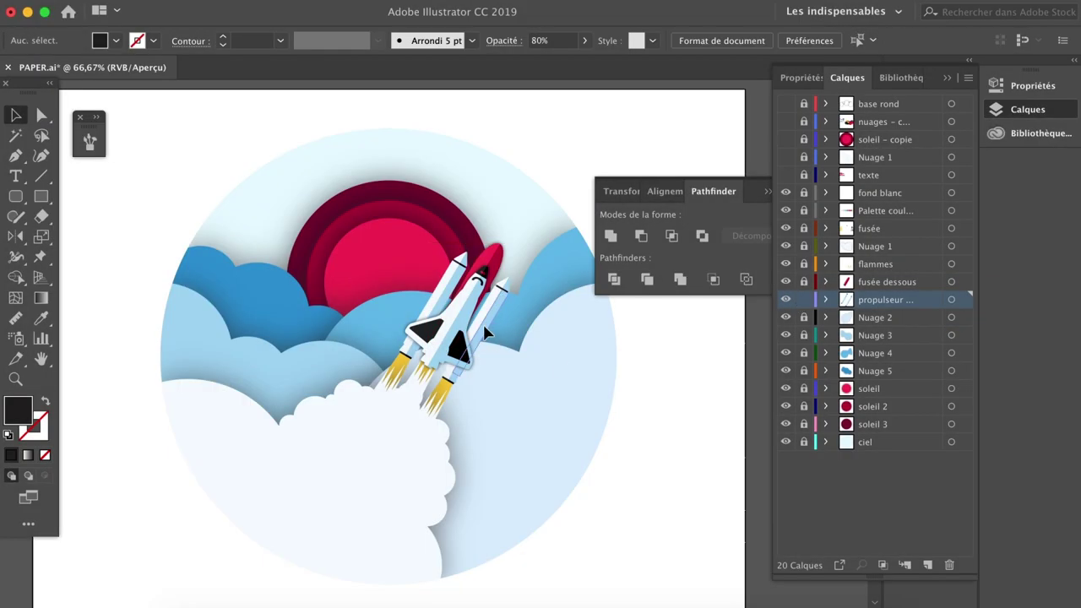
Reapply the Gaussian blur to the booster piece, reposition it, and deselect the rocket
click(483, 324)
click(430, 8)
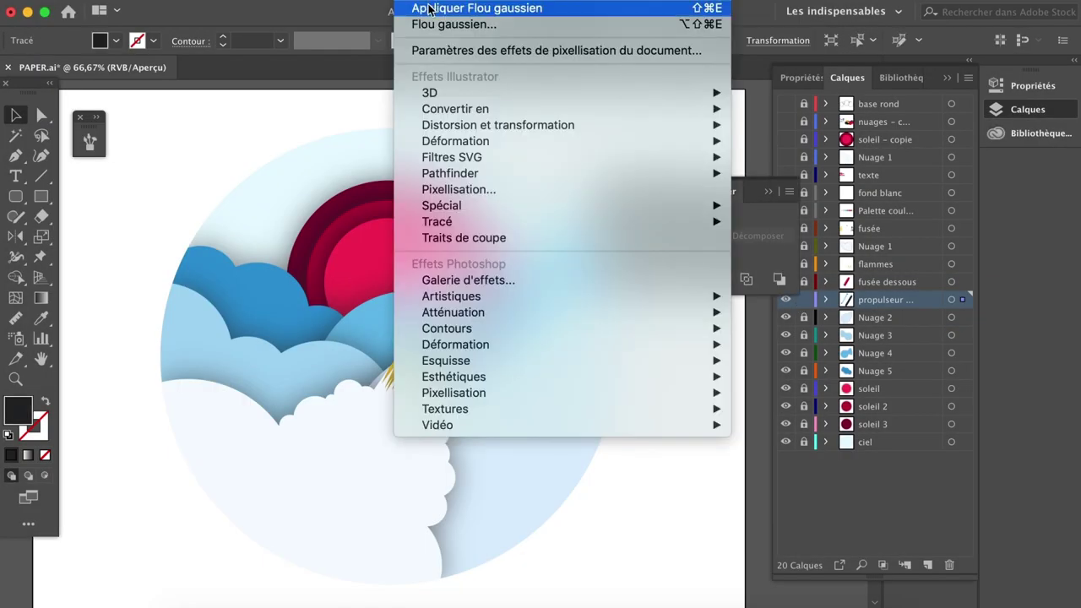
right_click(511, 292)
drag(475, 329, 439, 254)
click(429, 8)
click(459, 26)
right_click(436, 291)
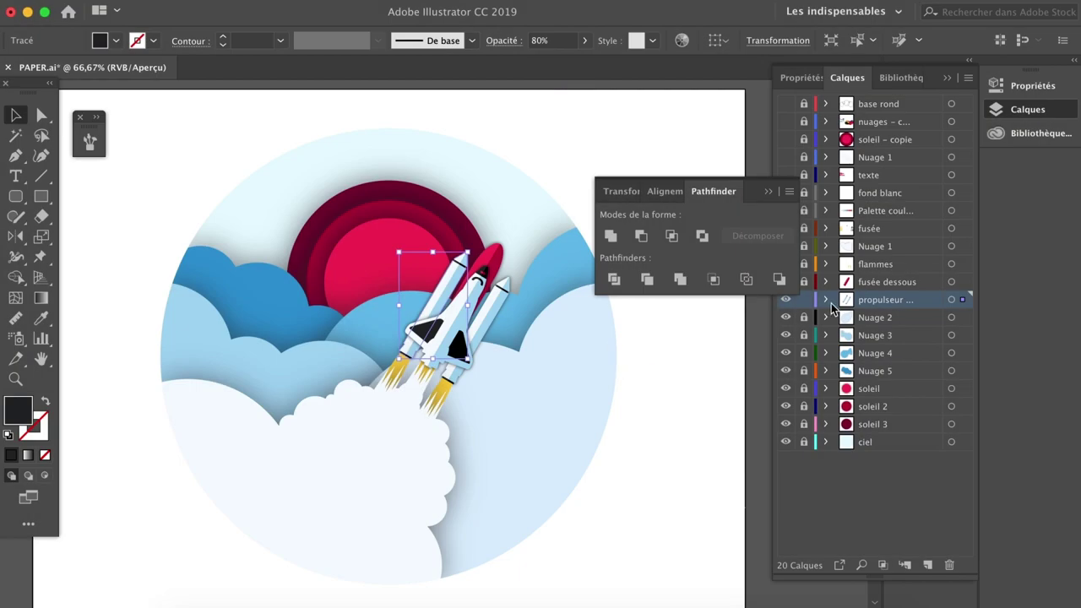
click(832, 309)
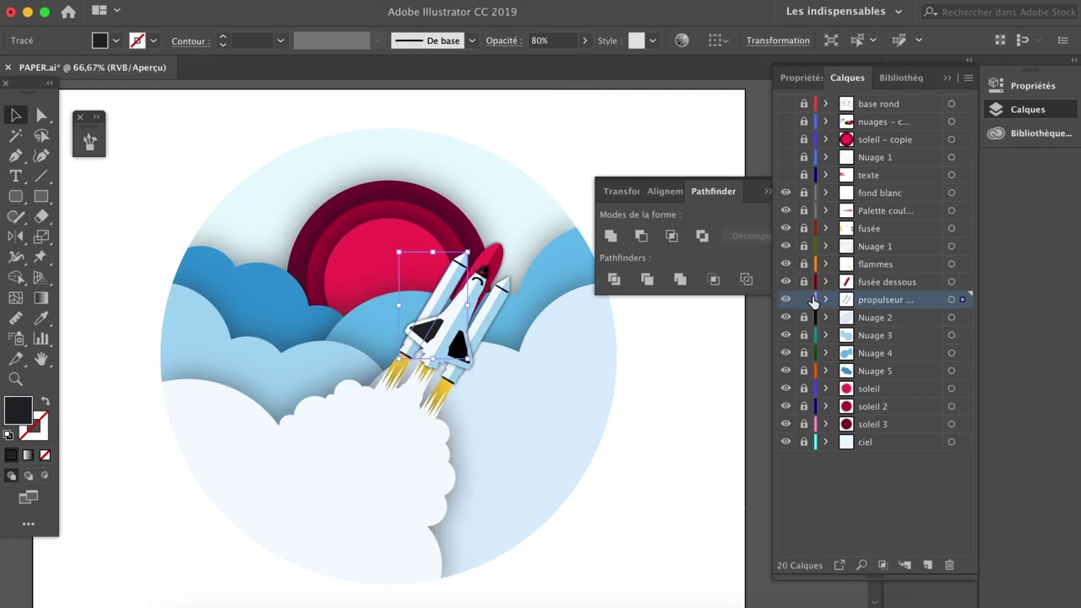
click(560, 514)
alt+scroll(560, 514, down, 1)
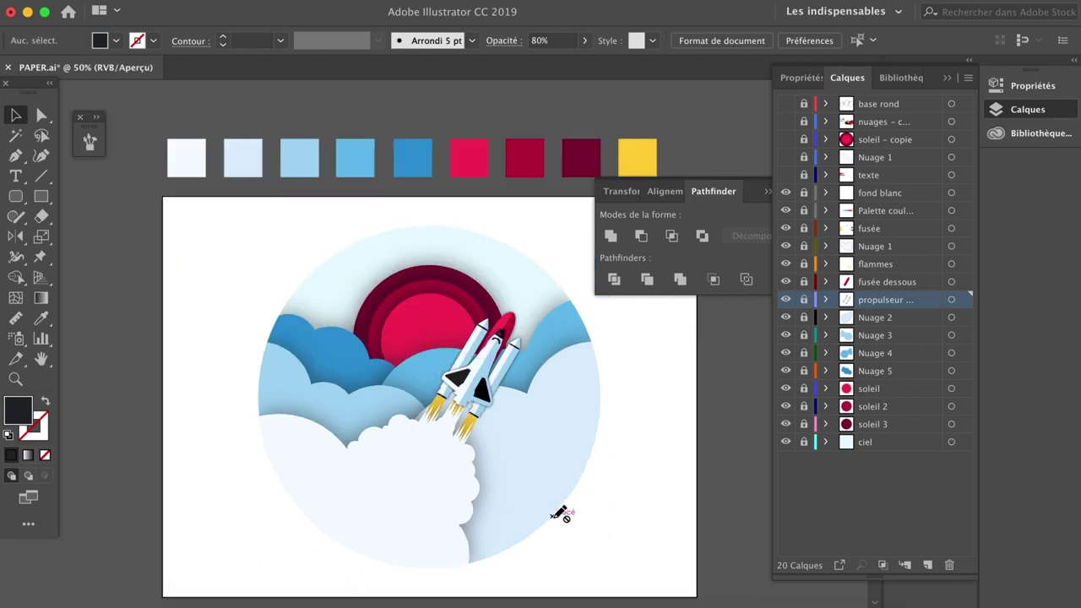
Add a new layer above fond blanc holding an artboard-sized 800×600 px rectangle
click(767, 190)
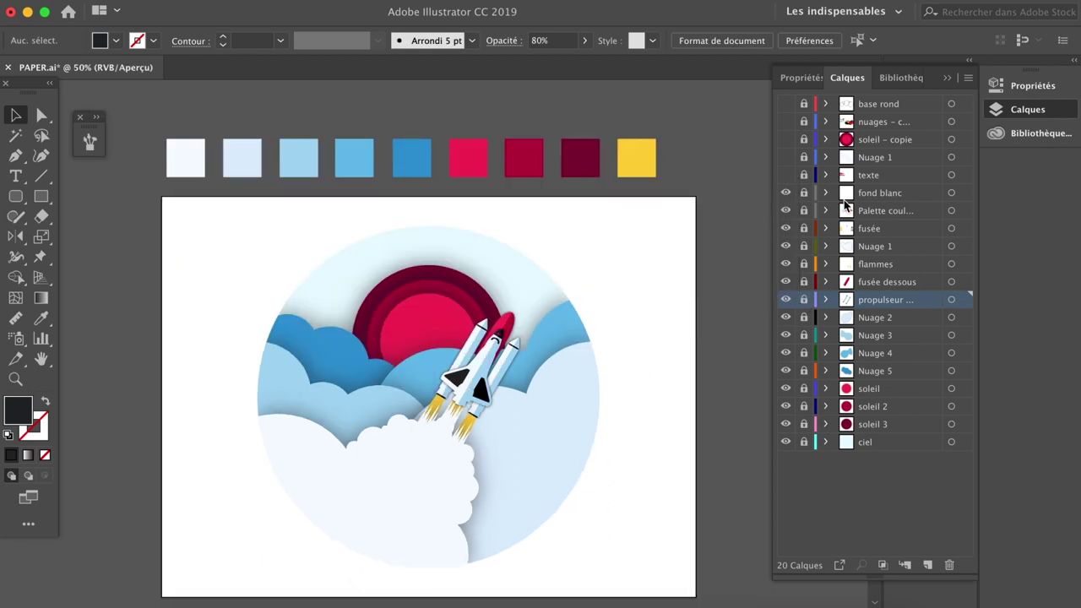
click(866, 193)
click(929, 565)
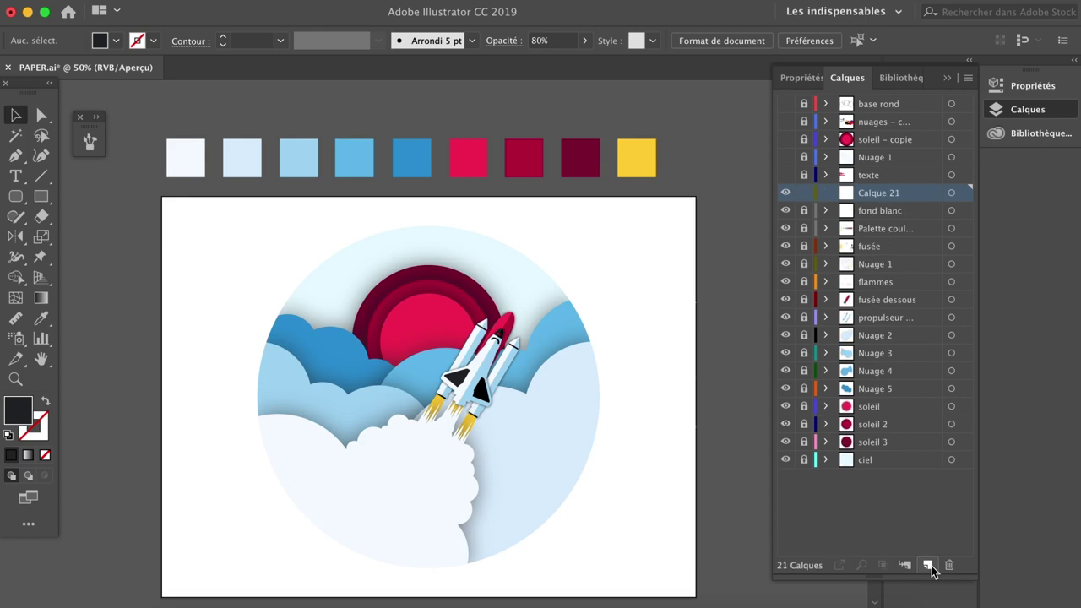
key(m)
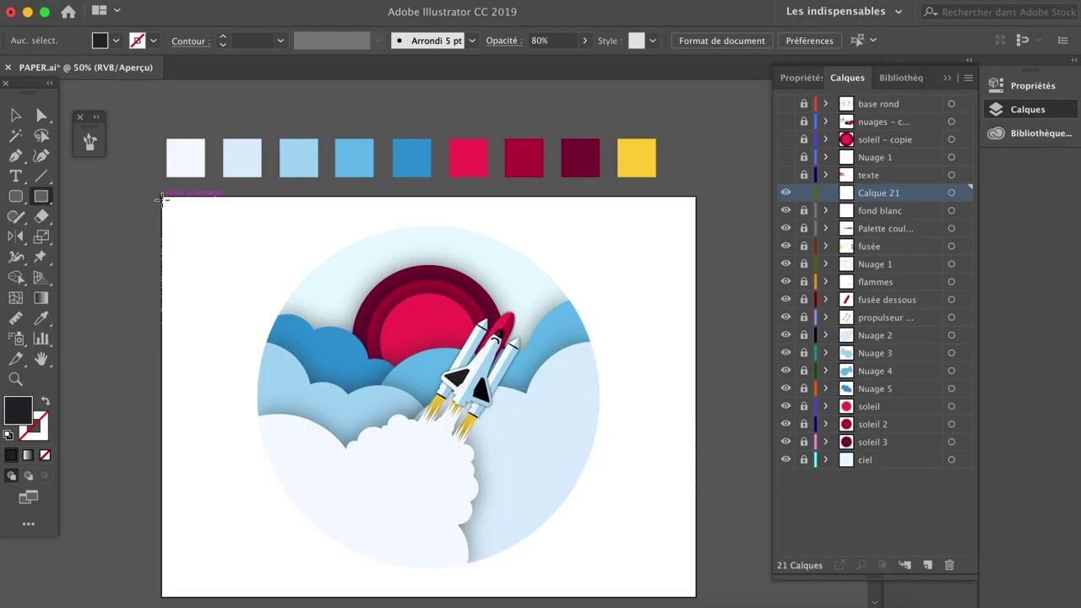
drag(162, 199, 698, 521)
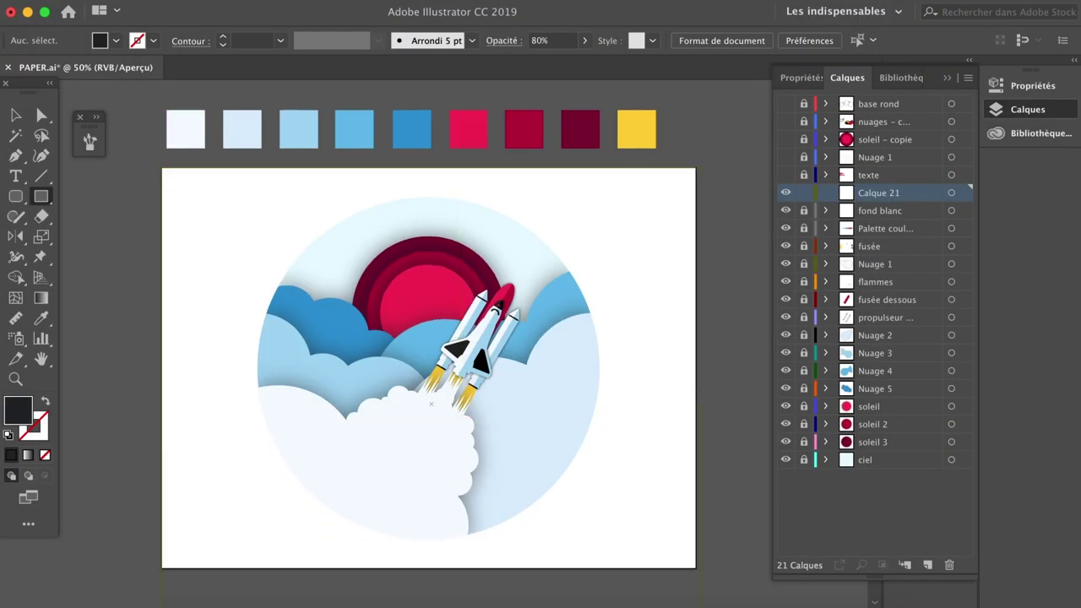
drag(697, 522, 695, 523)
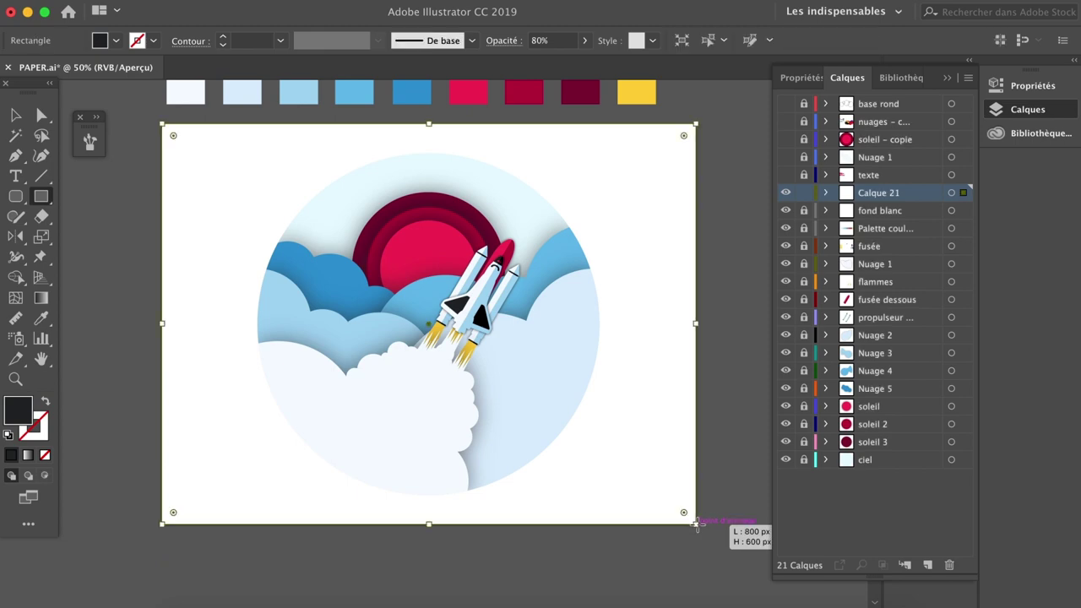
click(13, 116)
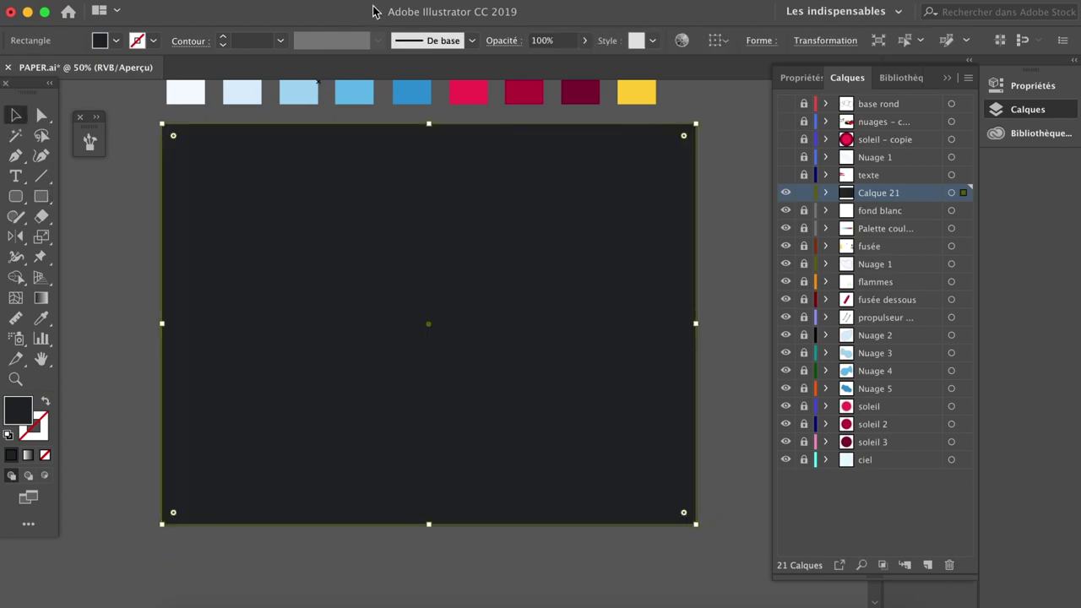
Apply the Grain photo effect (Grain 10, highlights 12, intensity 8) to the rectangle
click(373, 11)
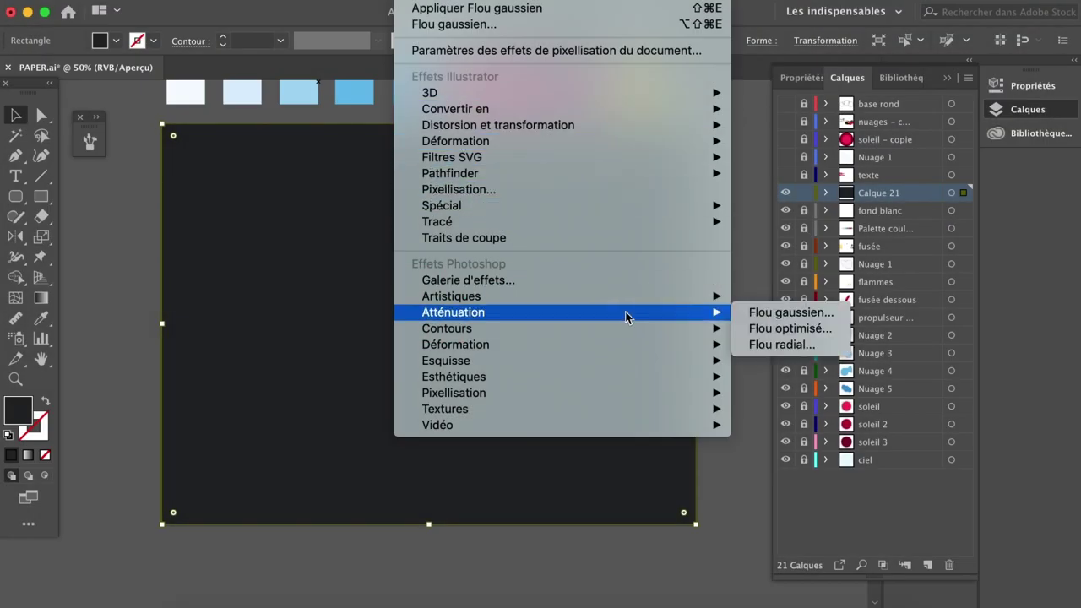
mouse_move(451, 296)
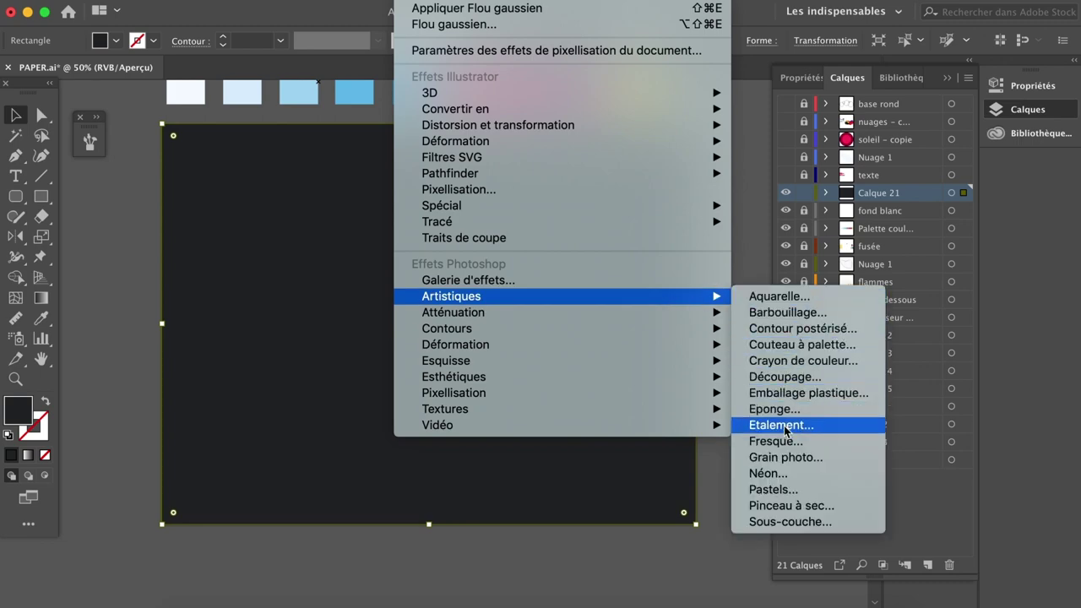
click(786, 458)
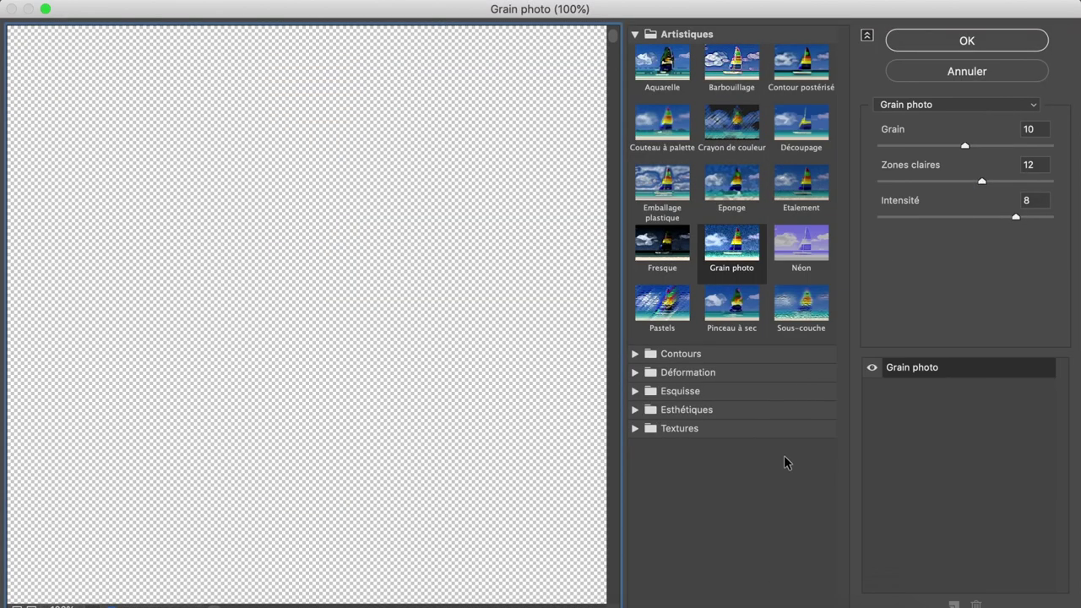
click(929, 44)
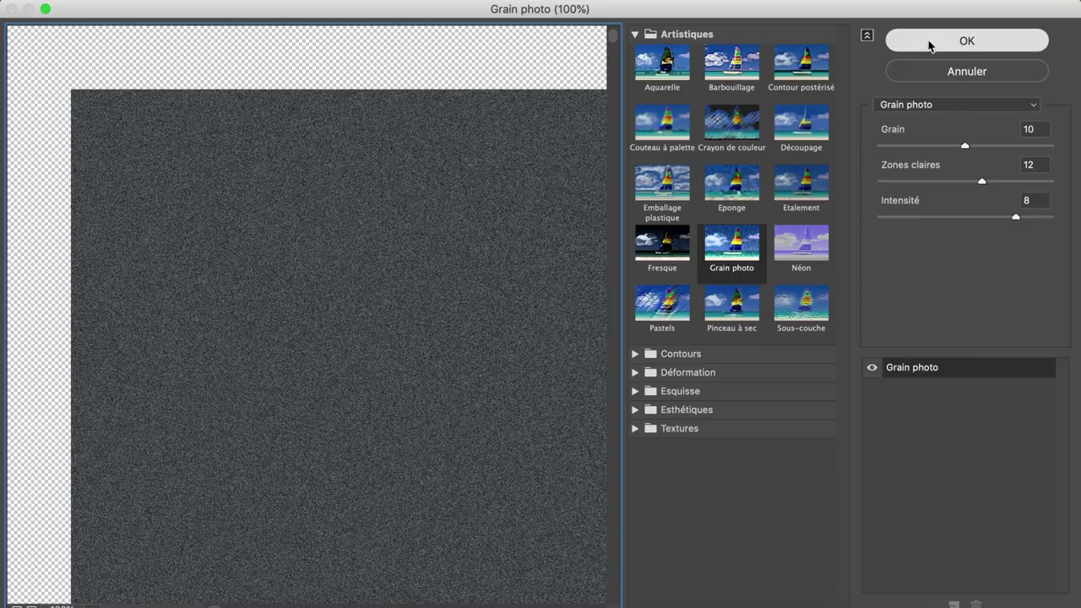
key(Return)
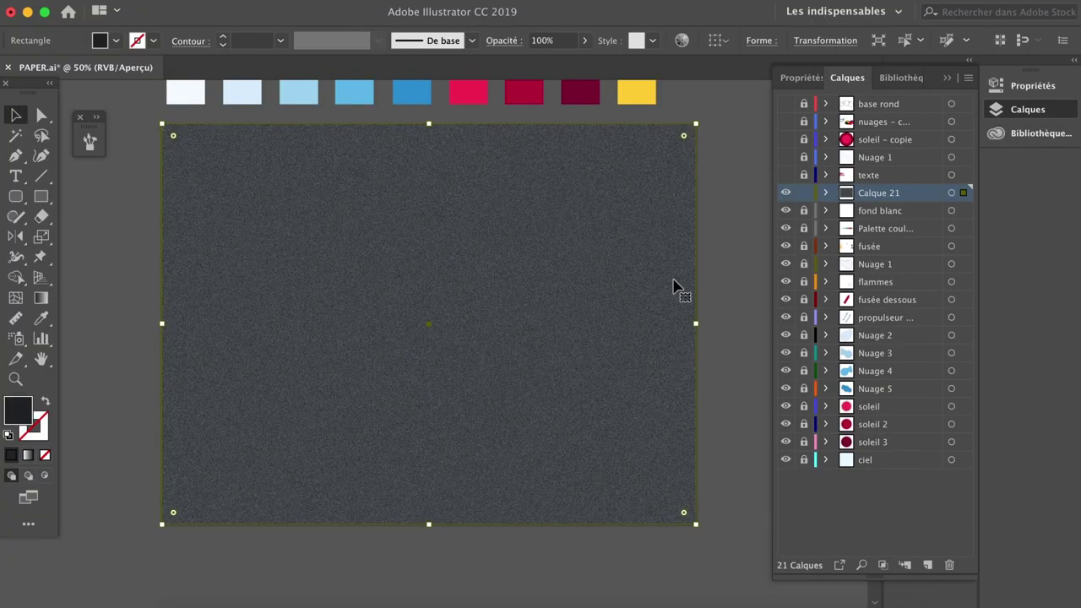
Set the grain rectangle to Lumière tamisée blend mode at 50% opacity in Transparency
click(527, 2)
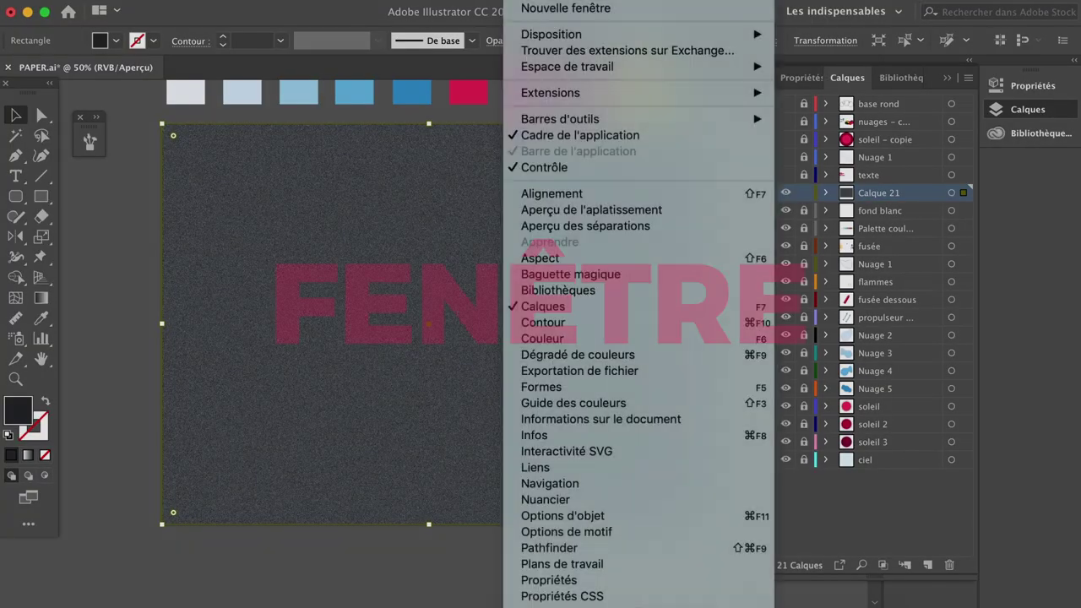
scroll(625, 549, down, 5)
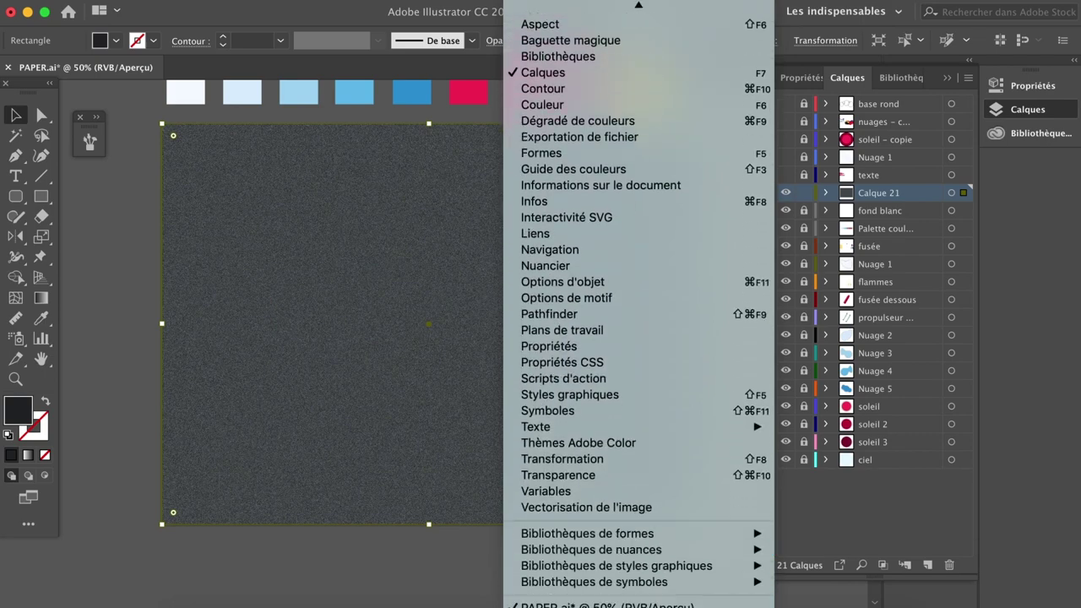
click(618, 478)
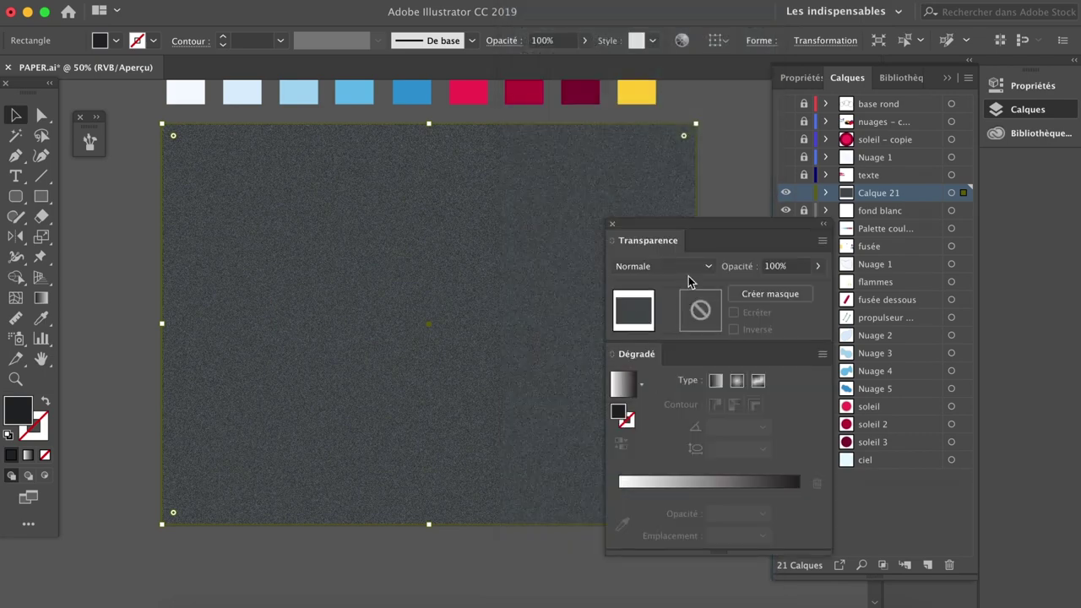
click(689, 268)
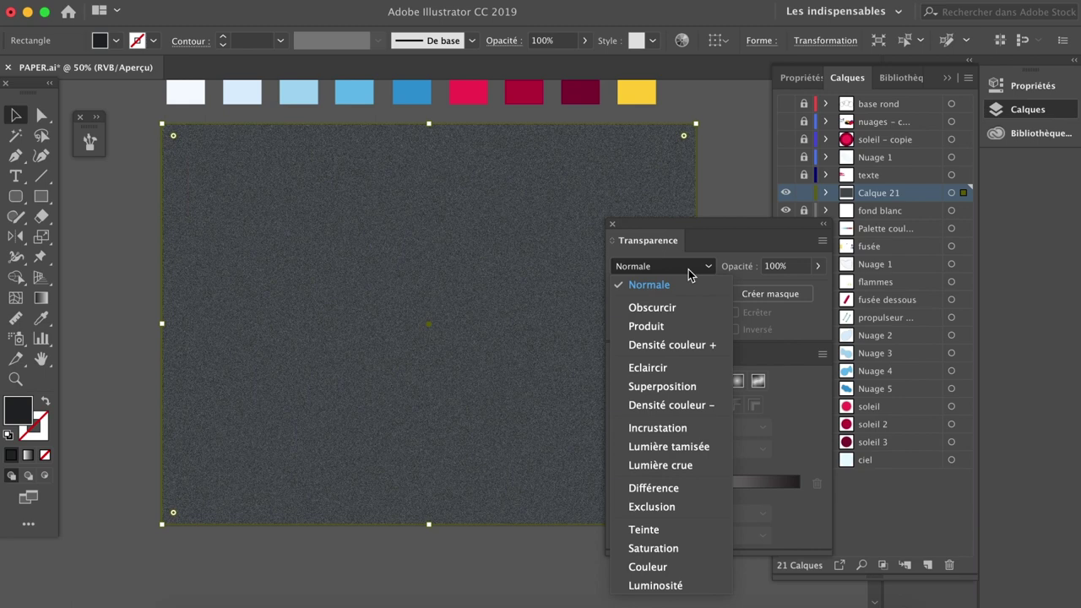
click(674, 448)
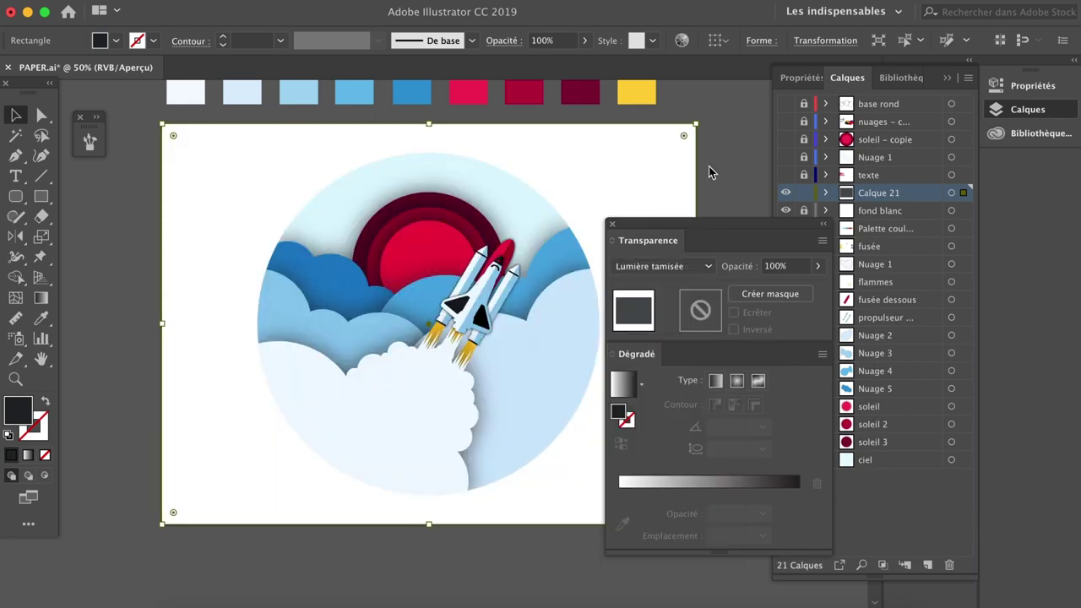
click(773, 268)
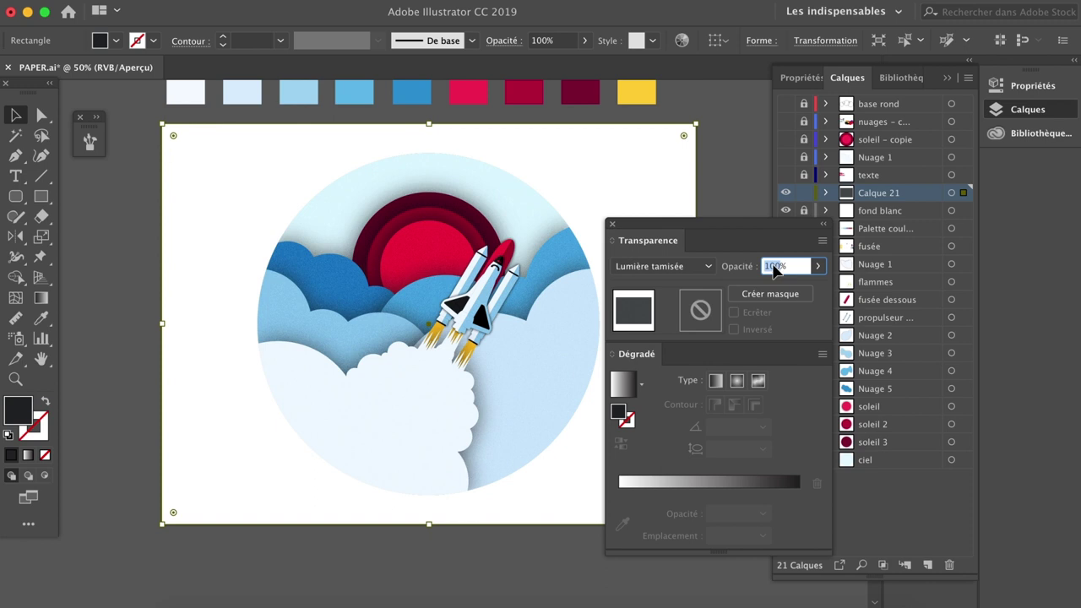
text(50)
key(Return)
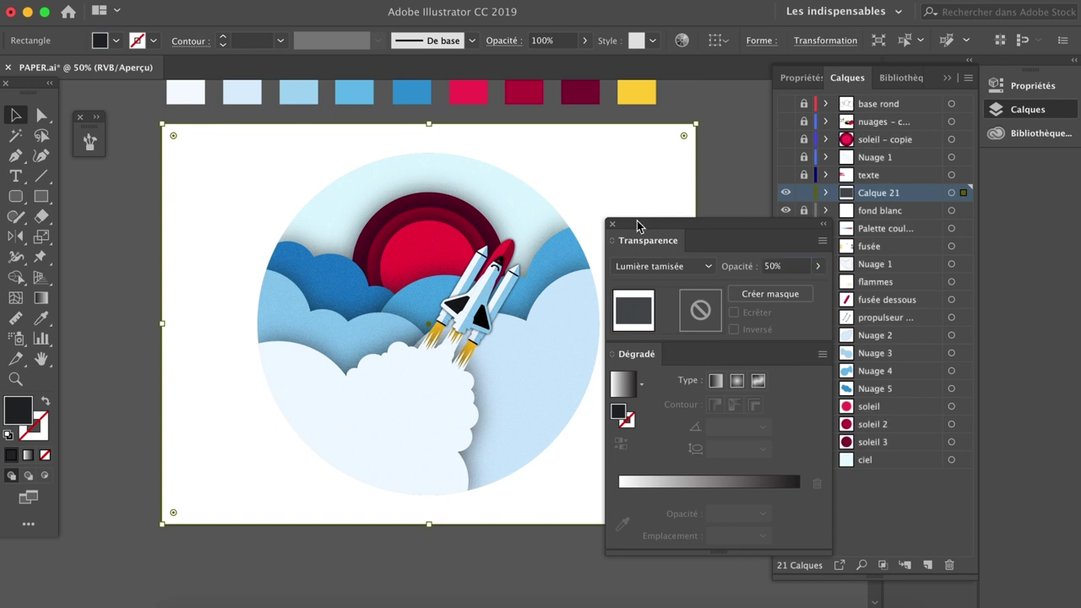
click(612, 225)
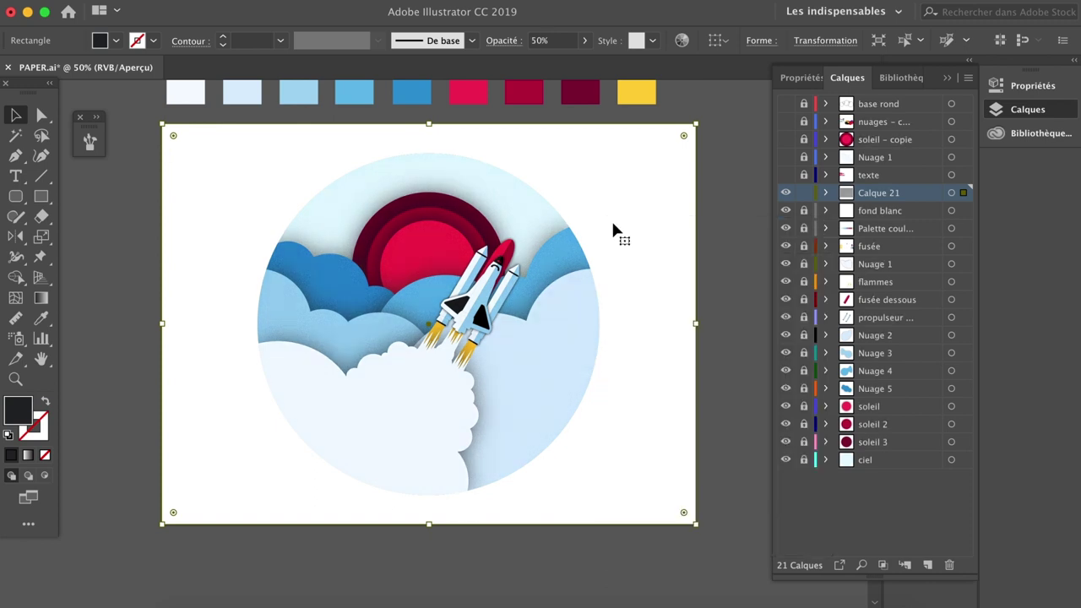
click(805, 195)
Turn on the texte layer's visibility in the Calques panel
click(820, 175)
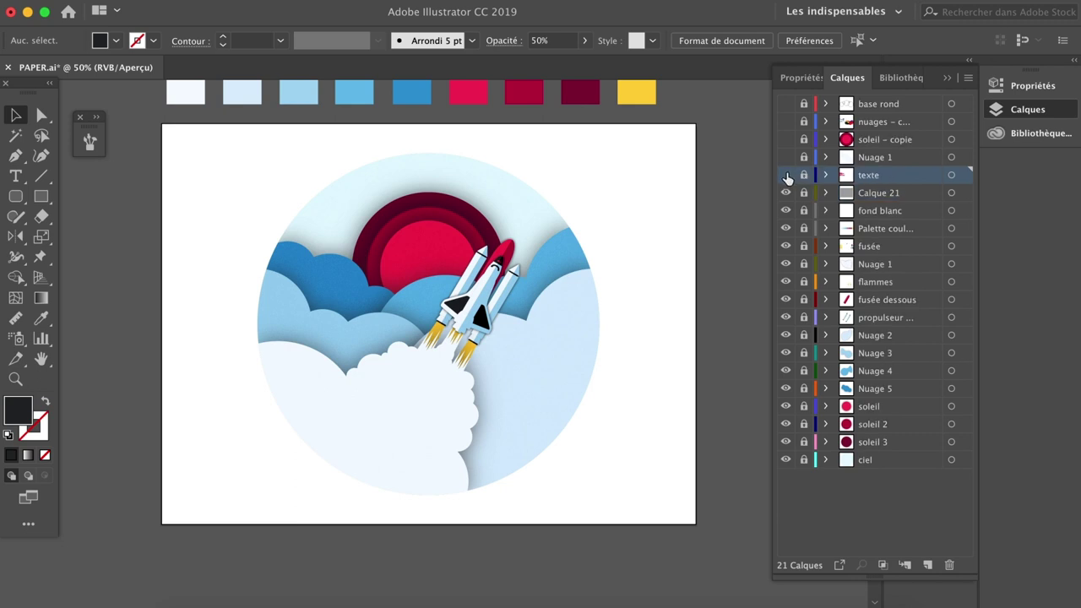
click(787, 175)
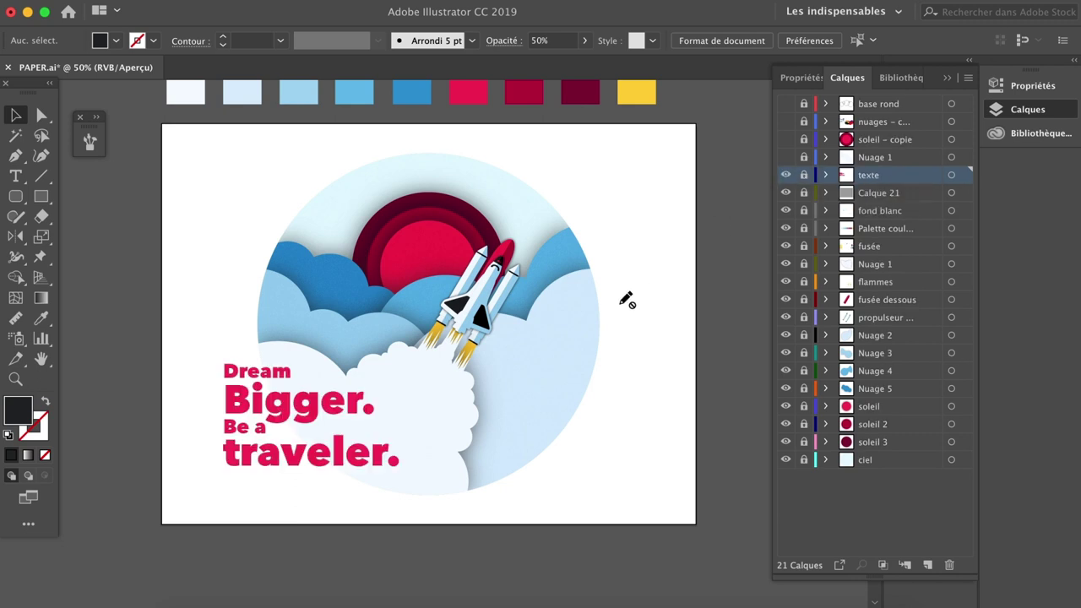